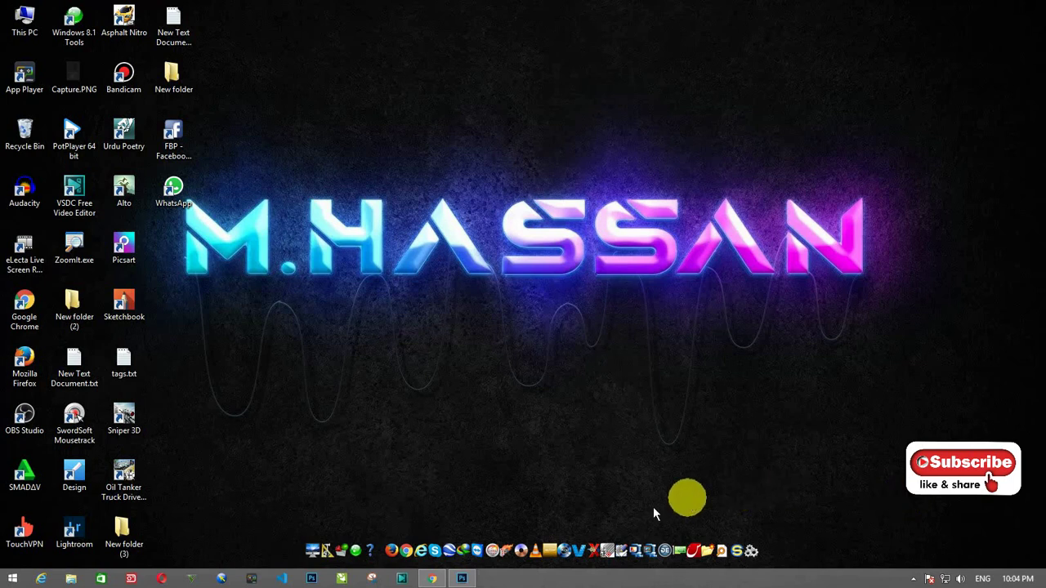
Bring the Photoshop window showing the close-up portrait to the front.
{"action": "left_click", "coordinate": [465, 576]}
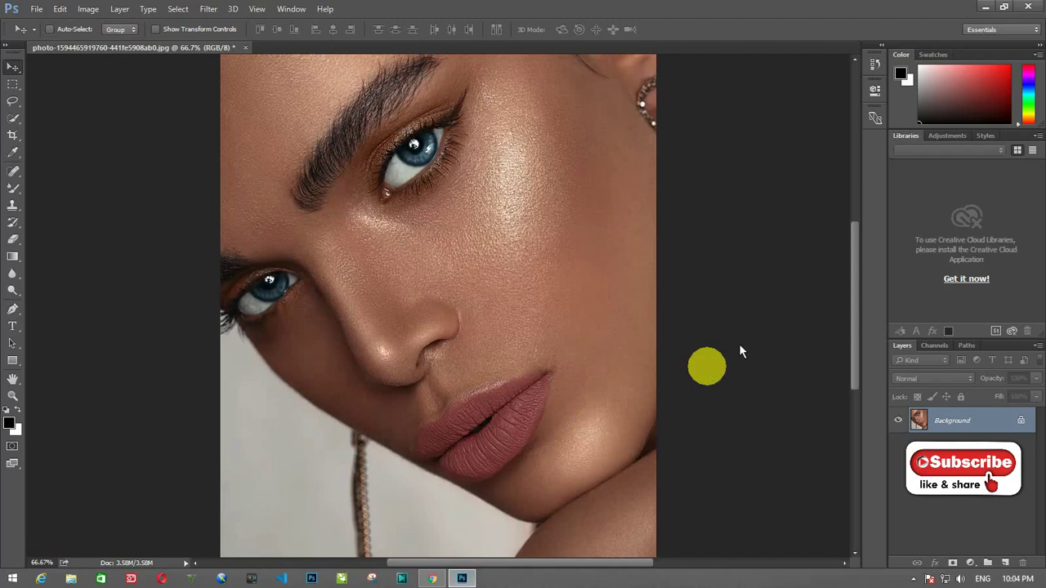
Zoom the portrait to 100% and reveal the brush tool group flyout.
{"action": "mouse_move", "coordinate": [853, 304]}
{"action": "left_mouse_down"}
{"action": "mouse_move", "coordinate": [857, 288]}
{"action": "mouse_move", "coordinate": [854, 337]}
{"action": "mouse_move", "coordinate": [852, 302]}
{"action": "left_mouse_up"}
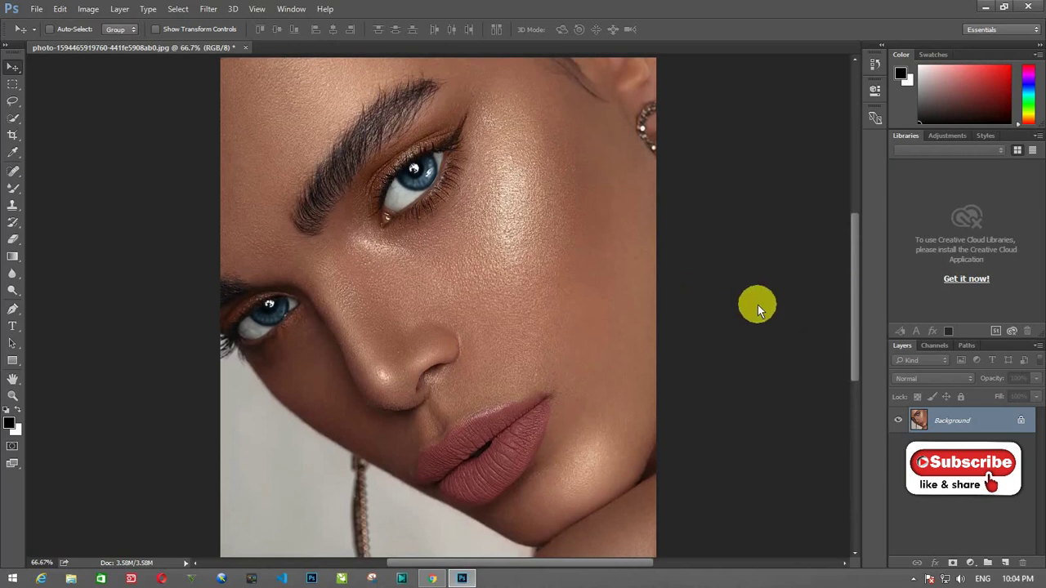
{"action": "key", "text": "ctrl+plus"}
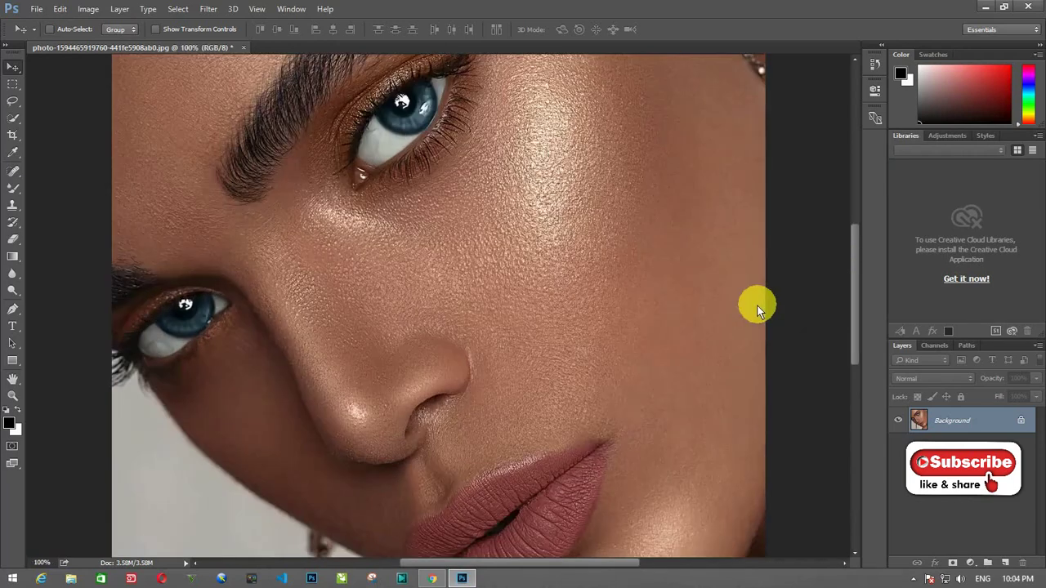
{"action": "left_click_drag", "start_coordinate": [854, 300], "coordinate": [861, 283]}
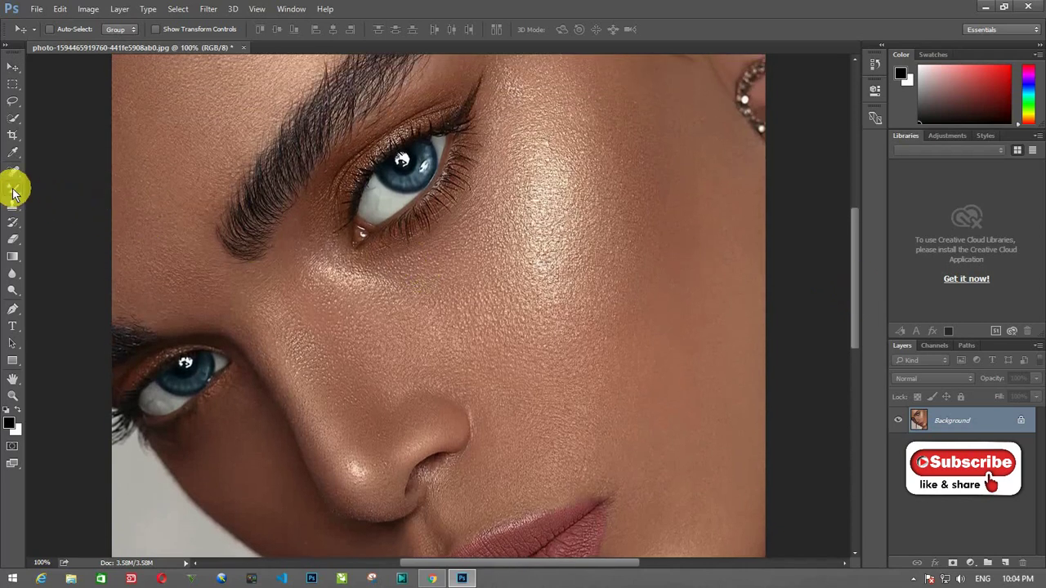
{"action": "left_click_drag", "start_coordinate": [13, 191], "coordinate": [73, 231]}
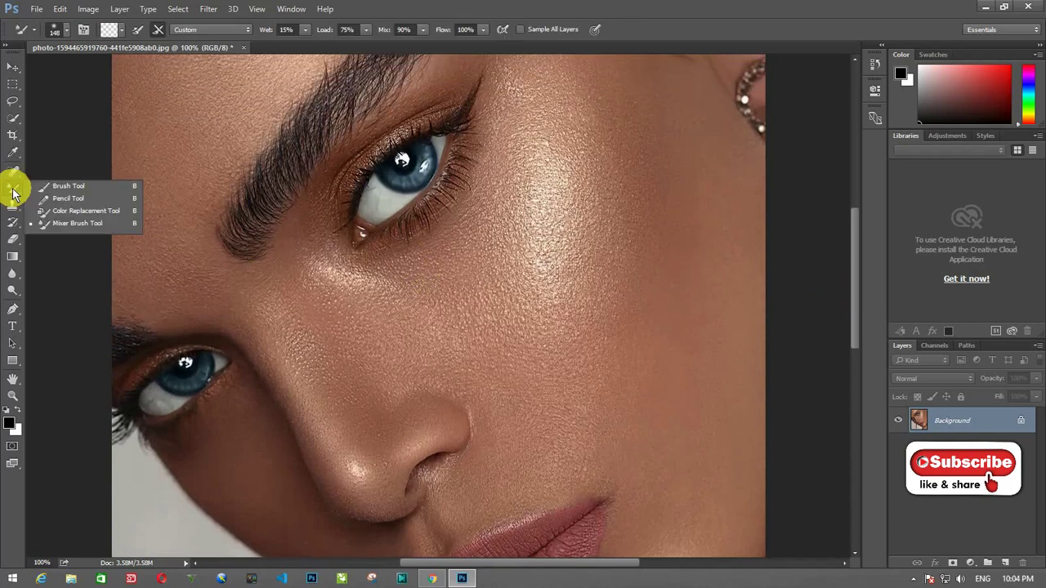
Select the Mixer Brush (Wet 15%, Load 75%, Mix 90%) and check its 148 px, 0% hardness preset.
{"action": "left_click", "coordinate": [103, 224]}
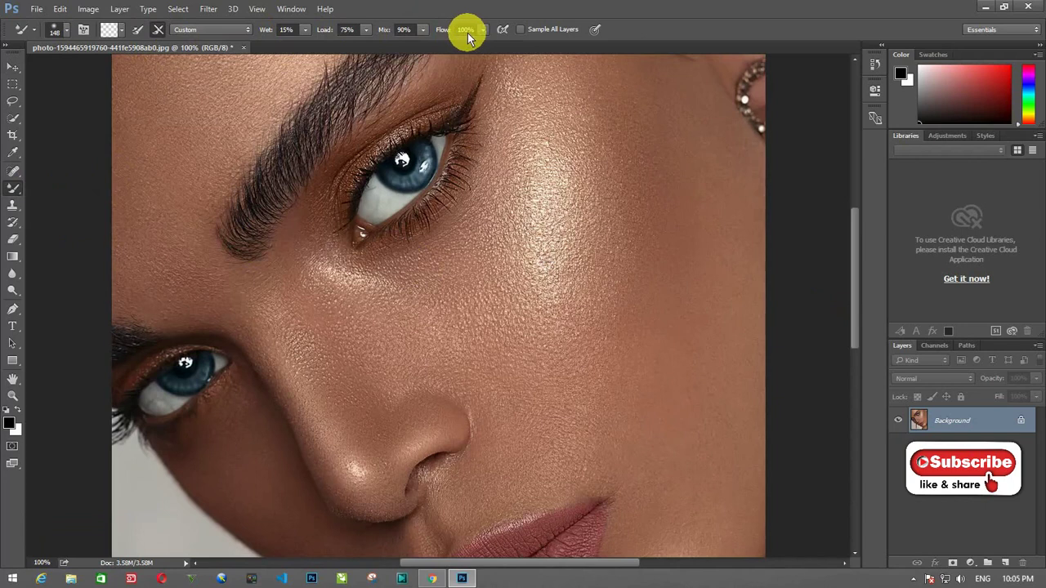
{"action": "left_click", "coordinate": [69, 39]}
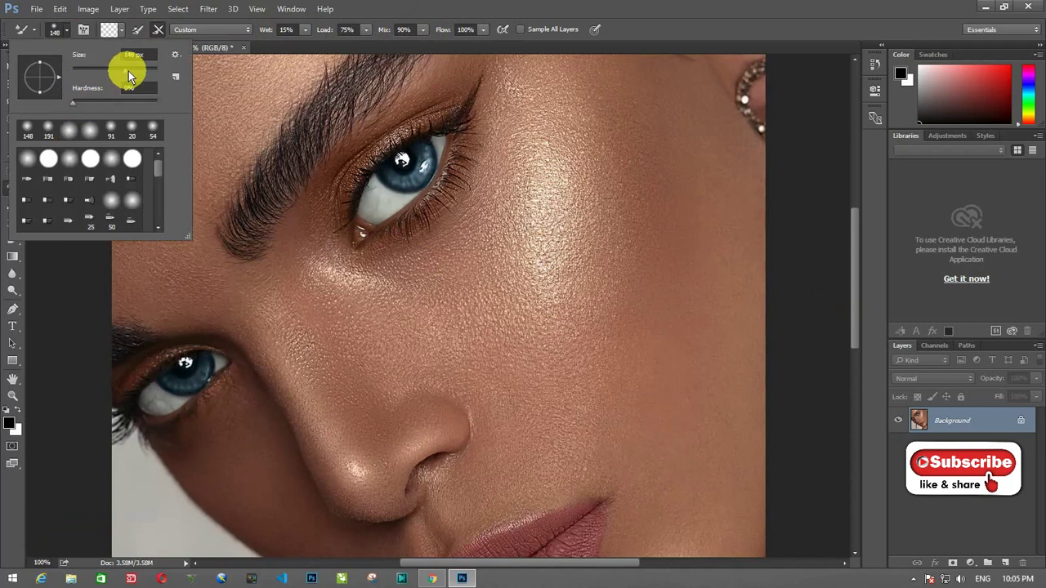
{"action": "left_click", "coordinate": [67, 35]}
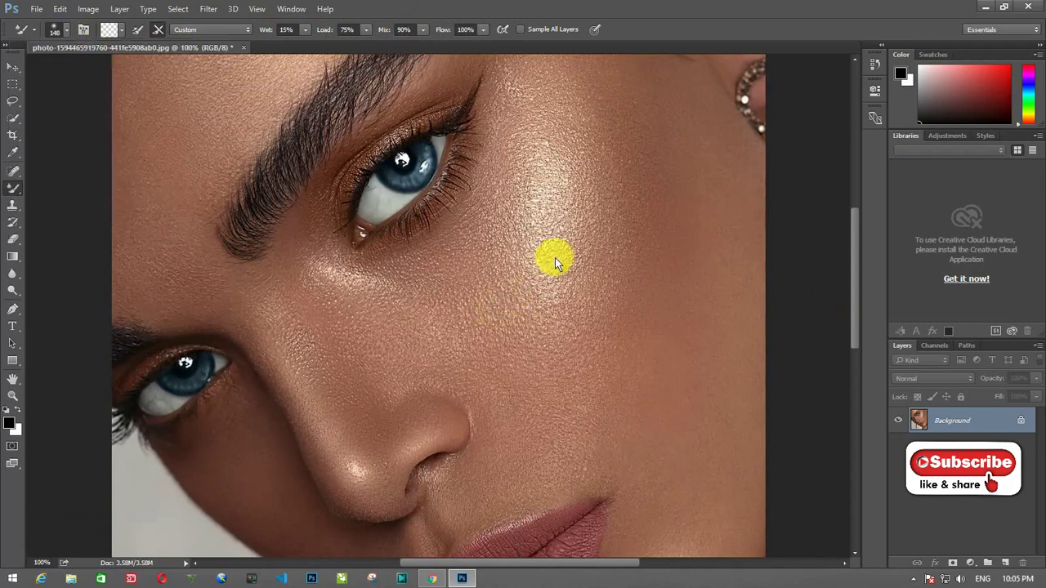
Blend the cheek and upper-cheek skin with a 176 px Mixer Brush.
{"action": "mouse_move", "coordinate": [555, 258]}
{"action": "left_mouse_down"}
{"action": "mouse_move", "coordinate": [565, 168]}
{"action": "mouse_move", "coordinate": [579, 230]}
{"action": "mouse_move", "coordinate": [623, 157]}
{"action": "mouse_move", "coordinate": [654, 235]}
{"action": "left_mouse_up"}
{"action": "right_click", "coordinate": [654, 234]}
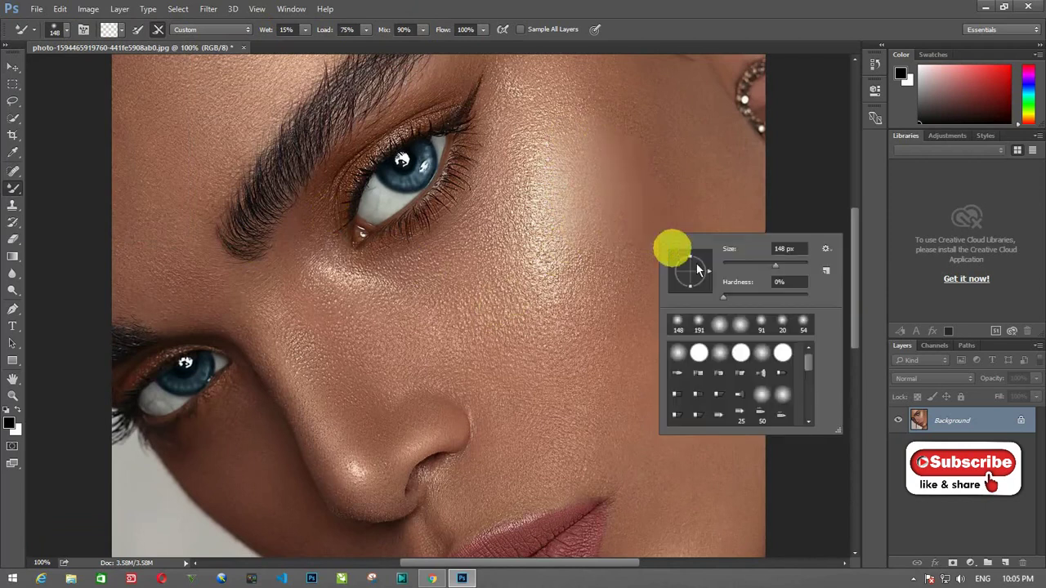
{"action": "left_click_drag", "start_coordinate": [771, 265], "coordinate": [783, 265]}
{"action": "left_click", "coordinate": [606, 222]}
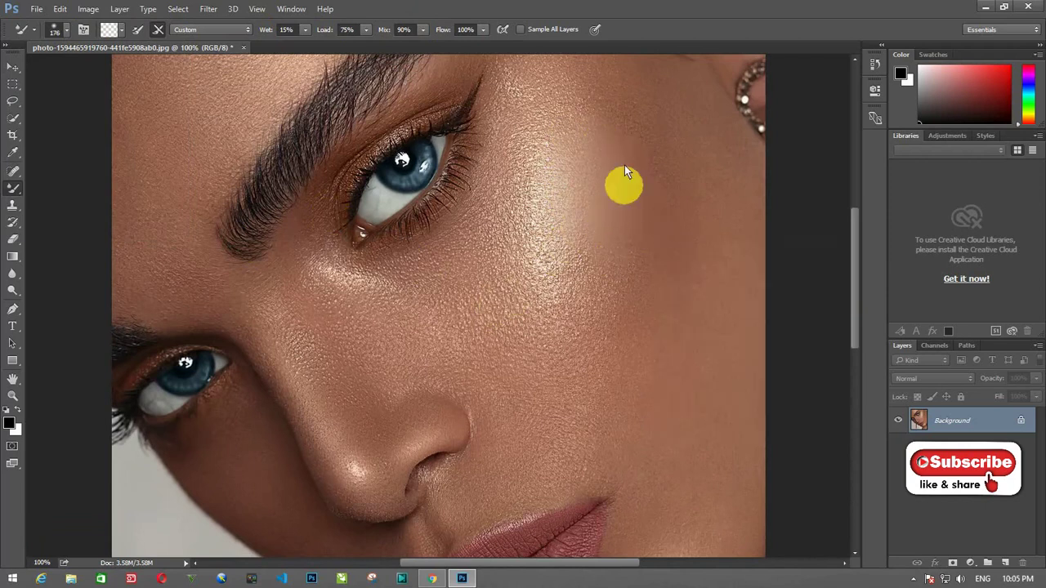
{"action": "mouse_move", "coordinate": [702, 260]}
{"action": "left_mouse_down"}
{"action": "mouse_move", "coordinate": [579, 273]}
{"action": "mouse_move", "coordinate": [542, 318]}
{"action": "mouse_move", "coordinate": [392, 316]}
{"action": "left_mouse_up"}
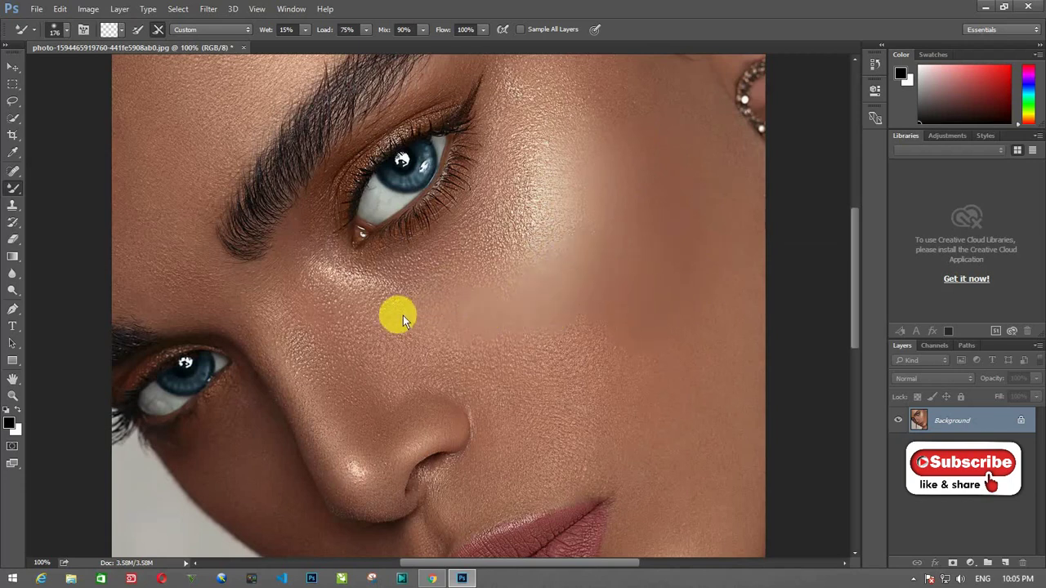
{"action": "mouse_move", "coordinate": [471, 295]}
{"action": "left_mouse_down"}
{"action": "mouse_move", "coordinate": [532, 234]}
{"action": "mouse_move", "coordinate": [535, 173]}
{"action": "mouse_move", "coordinate": [565, 122]}
{"action": "mouse_move", "coordinate": [600, 270]}
{"action": "left_mouse_up"}
{"action": "mouse_move", "coordinate": [556, 342]}
{"action": "left_mouse_down"}
{"action": "mouse_move", "coordinate": [629, 331]}
{"action": "mouse_move", "coordinate": [691, 393]}
{"action": "mouse_move", "coordinate": [722, 219]}
{"action": "mouse_move", "coordinate": [728, 326]}
{"action": "mouse_move", "coordinate": [658, 402]}
{"action": "mouse_move", "coordinate": [599, 369]}
{"action": "mouse_move", "coordinate": [574, 379]}
{"action": "mouse_move", "coordinate": [621, 164]}
{"action": "mouse_move", "coordinate": [690, 128]}
{"action": "left_mouse_up"}
{"action": "mouse_move", "coordinate": [634, 105]}
{"action": "left_mouse_down"}
{"action": "mouse_move", "coordinate": [558, 161]}
{"action": "mouse_move", "coordinate": [532, 105]}
{"action": "mouse_move", "coordinate": [406, 300]}
{"action": "mouse_move", "coordinate": [459, 354]}
{"action": "mouse_move", "coordinate": [525, 339]}
{"action": "mouse_move", "coordinate": [572, 112]}
{"action": "mouse_move", "coordinate": [660, 106]}
{"action": "mouse_move", "coordinate": [700, 137]}
{"action": "mouse_move", "coordinate": [728, 205]}
{"action": "mouse_move", "coordinate": [696, 467]}
{"action": "mouse_move", "coordinate": [581, 409]}
{"action": "mouse_move", "coordinate": [331, 340]}
{"action": "left_mouse_up"}
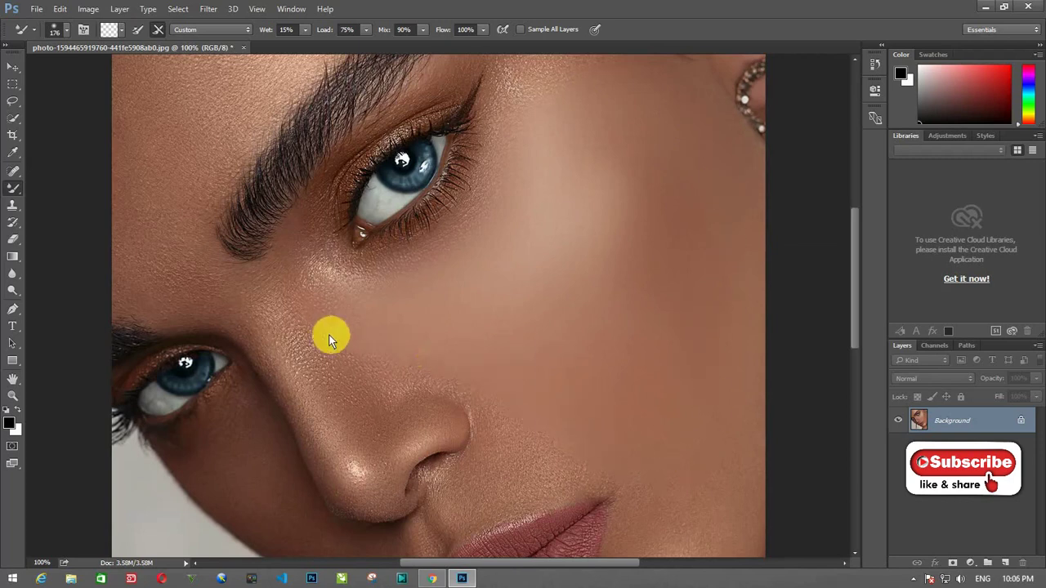
Shrink the brush to 91 px and smooth the skin under the eye and beside the nose.
{"action": "right_click", "coordinate": [330, 340]}
{"action": "left_click_drag", "start_coordinate": [444, 362], "coordinate": [429, 362]}
{"action": "key", "text": "Return"}
{"action": "mouse_move", "coordinate": [320, 329]}
{"action": "left_mouse_down"}
{"action": "mouse_move", "coordinate": [394, 270]}
{"action": "mouse_move", "coordinate": [505, 129]}
{"action": "mouse_move", "coordinate": [403, 251]}
{"action": "left_mouse_up"}
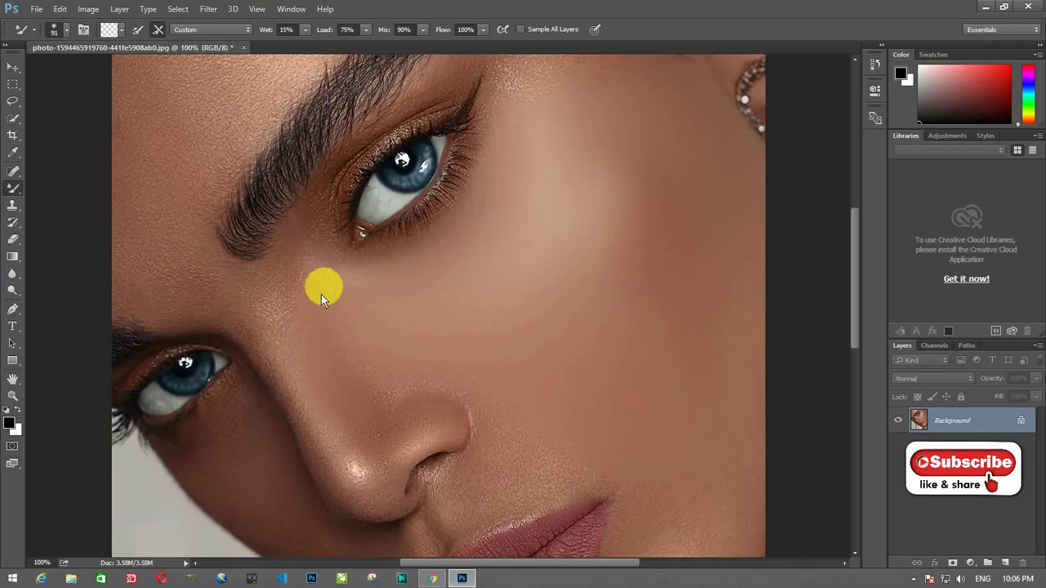
{"action": "mouse_move", "coordinate": [319, 379]}
{"action": "left_mouse_down"}
{"action": "mouse_move", "coordinate": [358, 448]}
{"action": "mouse_move", "coordinate": [387, 450]}
{"action": "left_mouse_up"}
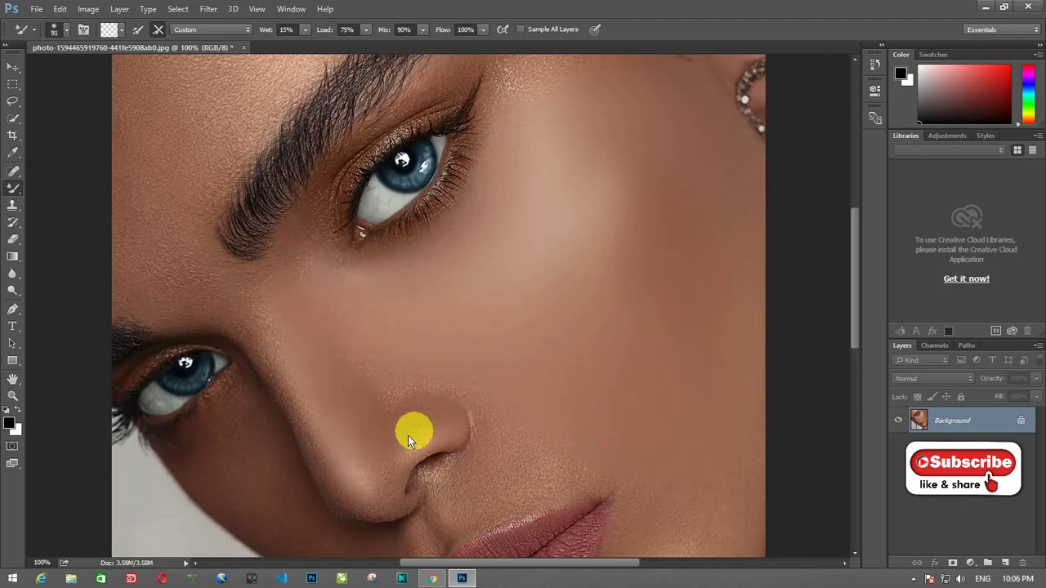
{"action": "mouse_move", "coordinate": [438, 411]}
{"action": "left_mouse_down"}
{"action": "mouse_move", "coordinate": [406, 357]}
{"action": "mouse_move", "coordinate": [493, 413]}
{"action": "mouse_move", "coordinate": [373, 411]}
{"action": "mouse_move", "coordinate": [481, 391]}
{"action": "mouse_move", "coordinate": [403, 378]}
{"action": "mouse_move", "coordinate": [493, 406]}
{"action": "mouse_move", "coordinate": [262, 307]}
{"action": "mouse_move", "coordinate": [310, 409]}
{"action": "left_mouse_up"}
{"action": "mouse_move", "coordinate": [370, 488]}
{"action": "left_mouse_down"}
{"action": "mouse_move", "coordinate": [314, 356]}
{"action": "mouse_move", "coordinate": [326, 271]}
{"action": "mouse_move", "coordinate": [339, 299]}
{"action": "mouse_move", "coordinate": [425, 260]}
{"action": "mouse_move", "coordinate": [568, 166]}
{"action": "left_mouse_up"}
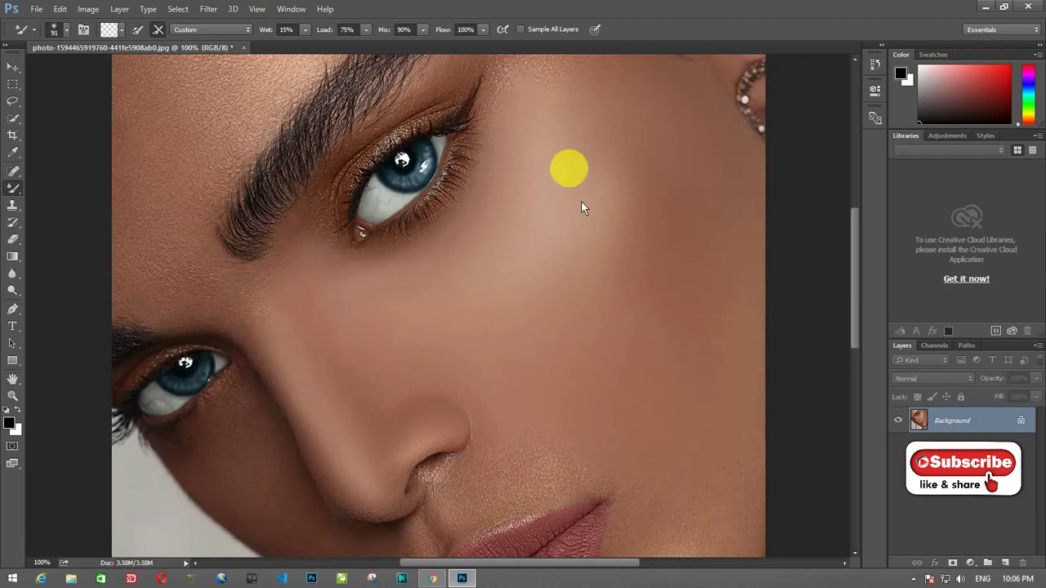
Enlarge the brush to 195 px and smooth the skin across the cheek.
{"action": "right_click", "coordinate": [517, 343]}
{"action": "left_click_drag", "start_coordinate": [609, 374], "coordinate": [670, 376]}
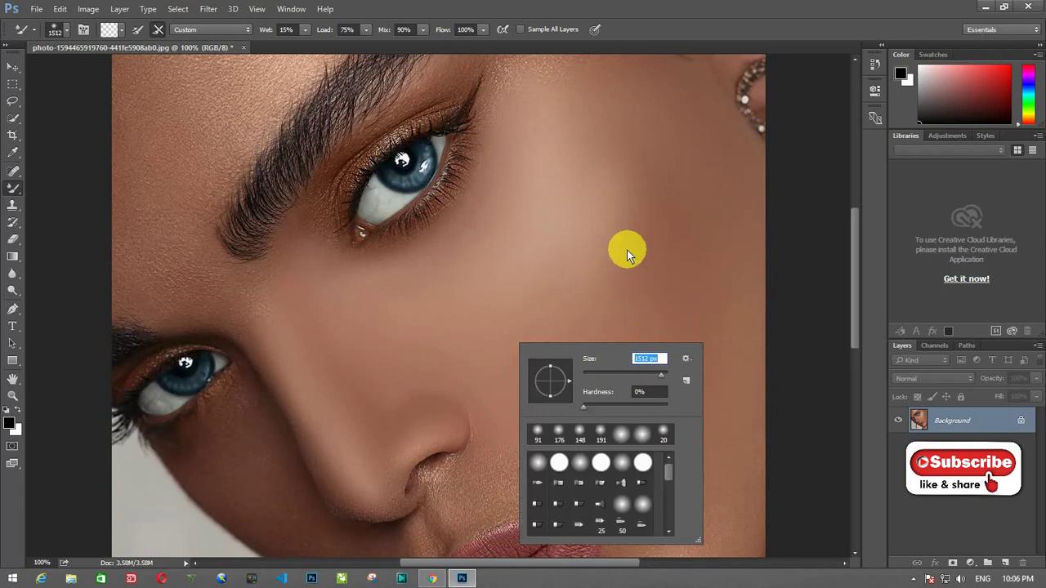
{"action": "left_click", "coordinate": [589, 264]}
{"action": "right_click", "coordinate": [625, 225]}
{"action": "left_click_drag", "start_coordinate": [772, 256], "coordinate": [749, 255]}
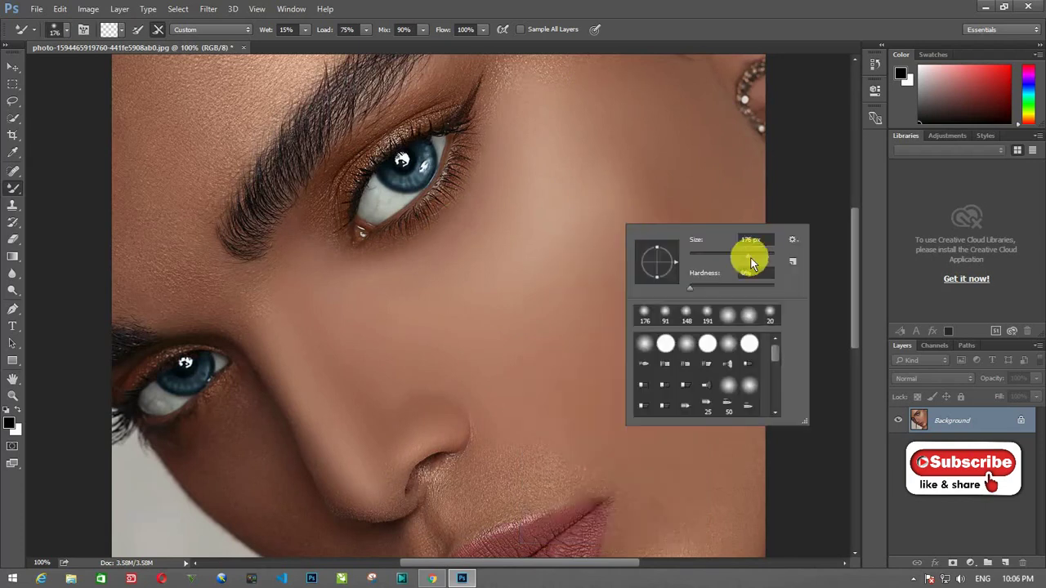
{"action": "left_click", "coordinate": [620, 247]}
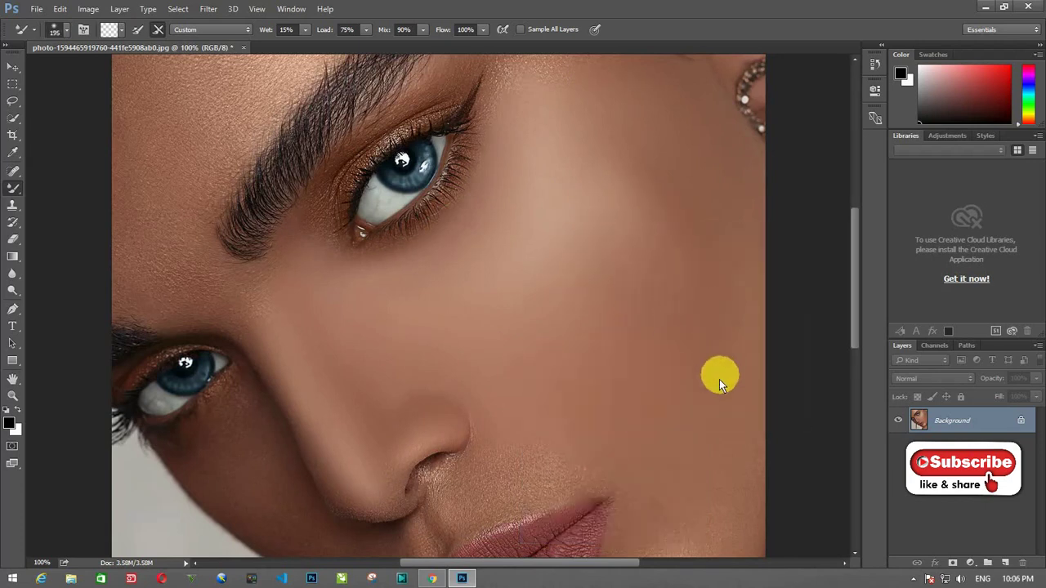
{"action": "left_click_drag", "start_coordinate": [546, 300], "coordinate": [467, 351]}
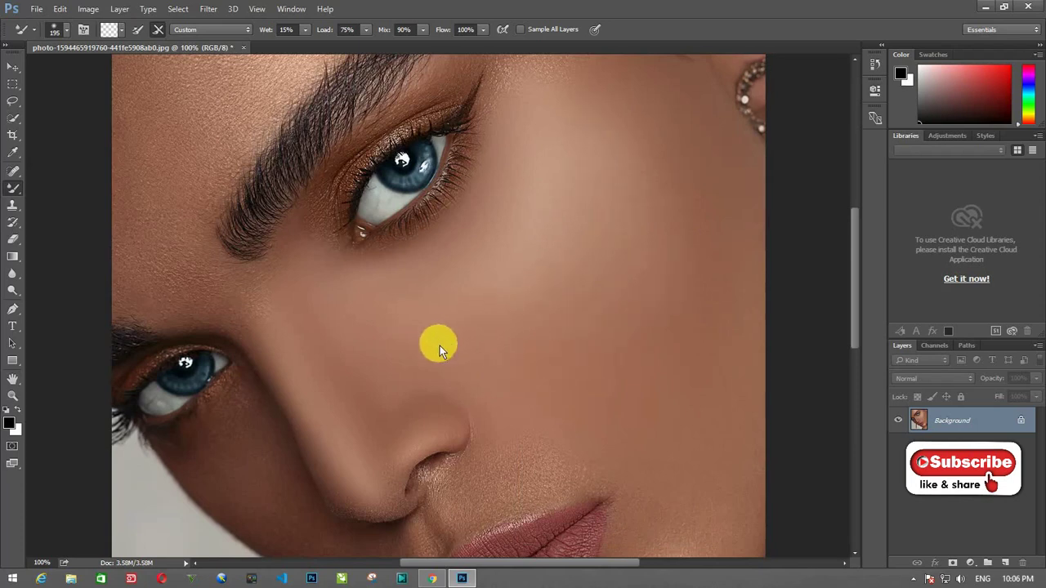
Shrink the brush to 83 px and blend the nose tip and nostril down toward the lip.
{"action": "right_click", "coordinate": [485, 327]}
{"action": "left_click_drag", "start_coordinate": [462, 381], "coordinate": [441, 381]}
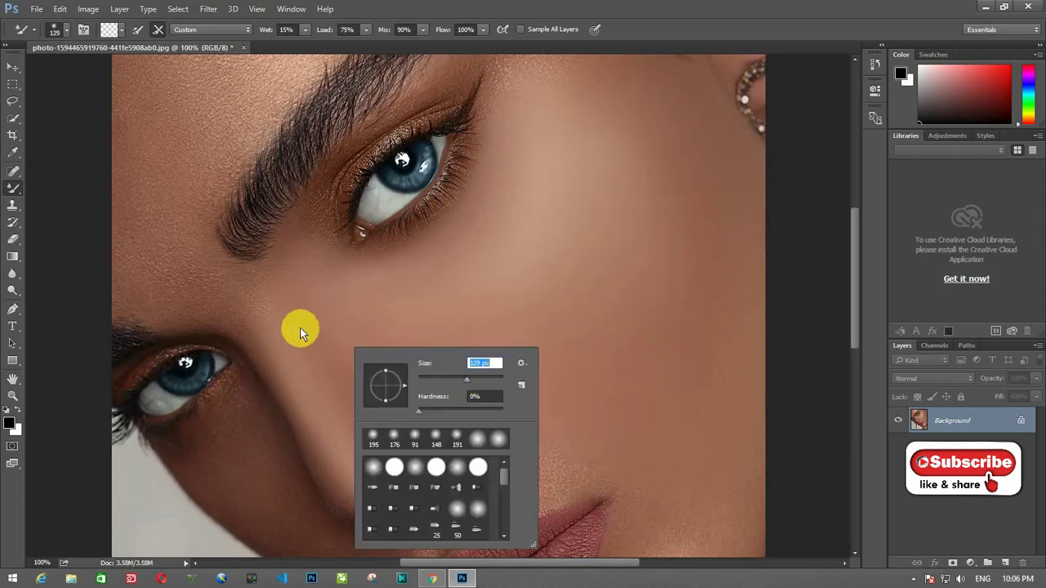
{"action": "left_click", "coordinate": [300, 328]}
{"action": "left_click_drag", "start_coordinate": [366, 467], "coordinate": [321, 381]}
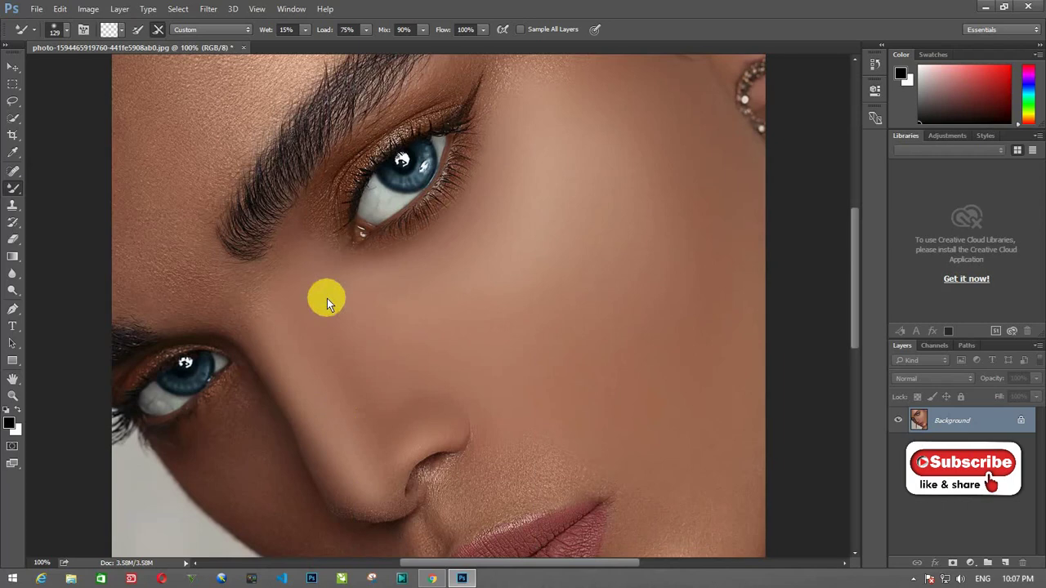
{"action": "right_click", "coordinate": [388, 368]}
{"action": "left_click_drag", "start_coordinate": [444, 425], "coordinate": [362, 459]}
{"action": "left_click", "coordinate": [384, 455]}
{"action": "left_click_drag", "start_coordinate": [329, 493], "coordinate": [394, 512]}
{"action": "mouse_move", "coordinate": [405, 456]}
{"action": "left_mouse_down"}
{"action": "mouse_move", "coordinate": [518, 367]}
{"action": "mouse_move", "coordinate": [586, 543]}
{"action": "left_mouse_up"}
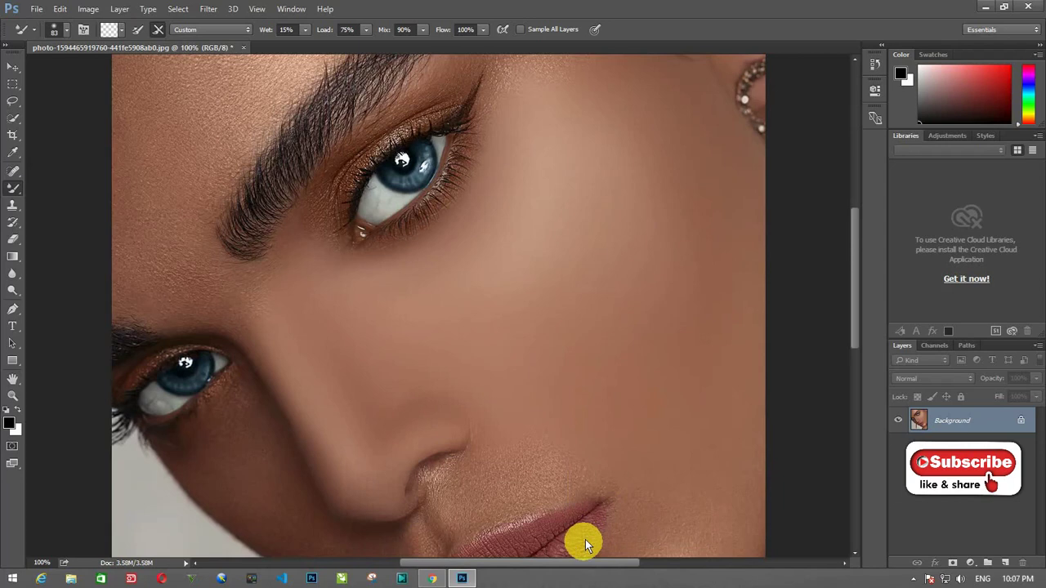
{"action": "mouse_move", "coordinate": [458, 439]}
{"action": "left_mouse_down"}
{"action": "mouse_move", "coordinate": [441, 432]}
{"action": "mouse_move", "coordinate": [387, 488]}
{"action": "mouse_move", "coordinate": [247, 336]}
{"action": "mouse_move", "coordinate": [348, 505]}
{"action": "left_mouse_up"}
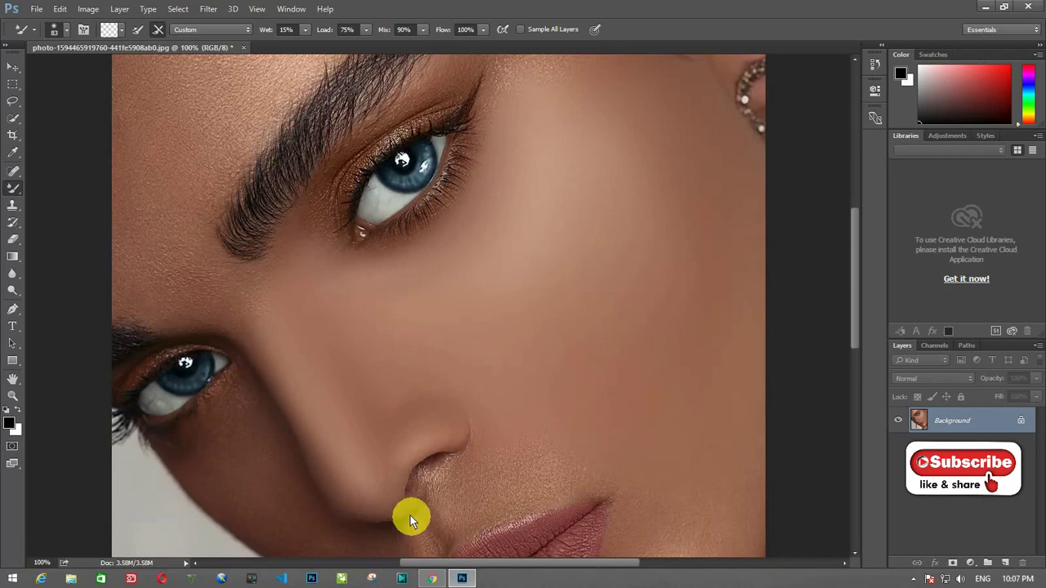
{"action": "left_click_drag", "start_coordinate": [856, 252], "coordinate": [856, 196]}
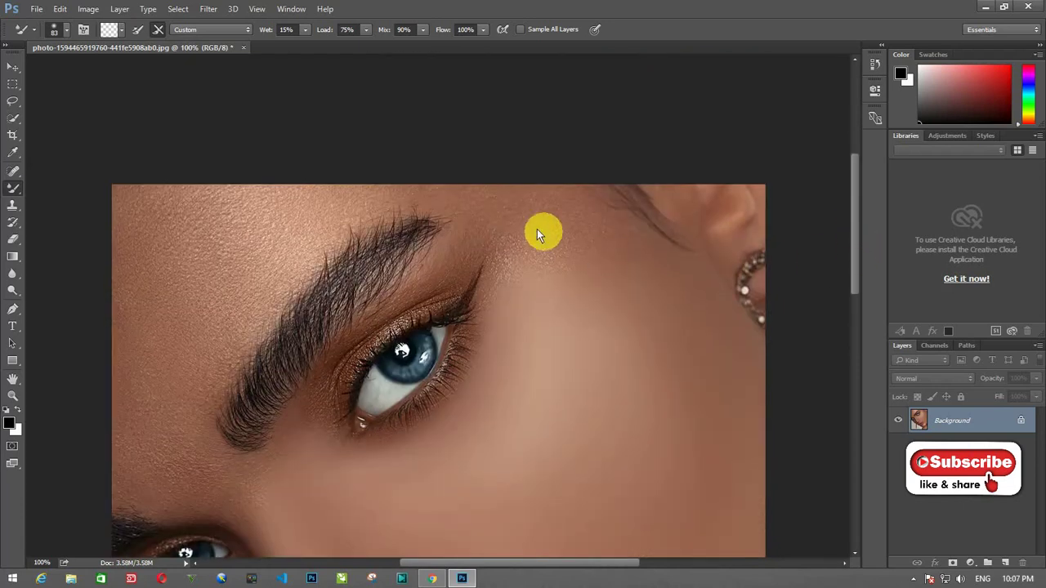
Smooth near the eyebrow and between brow end and eye with a 49 px brush.
{"action": "mouse_move", "coordinate": [566, 243]}
{"action": "left_mouse_down"}
{"action": "mouse_move", "coordinate": [541, 246]}
{"action": "mouse_move", "coordinate": [567, 271]}
{"action": "left_mouse_up"}
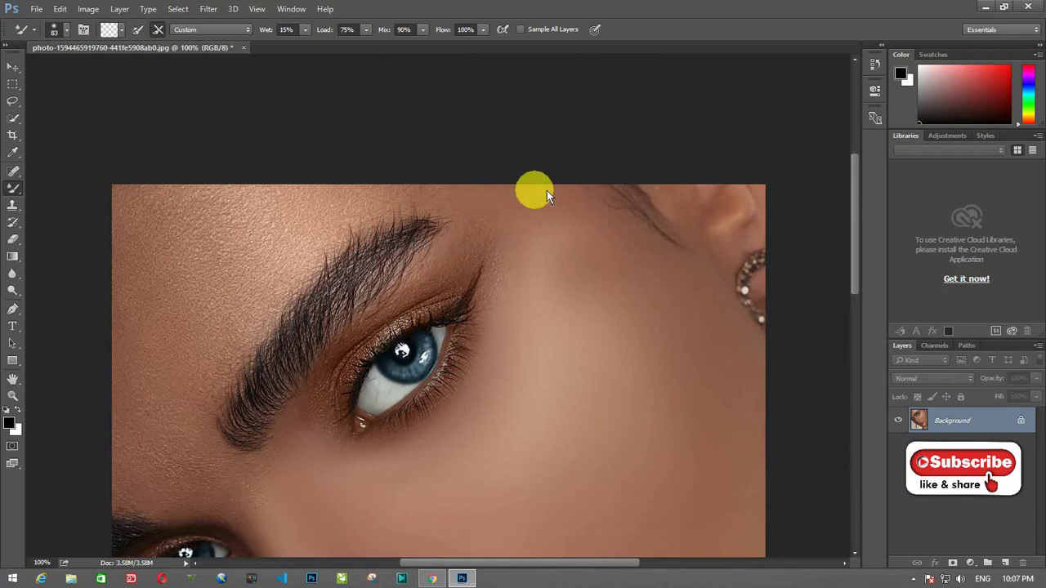
{"action": "right_click", "coordinate": [392, 479]}
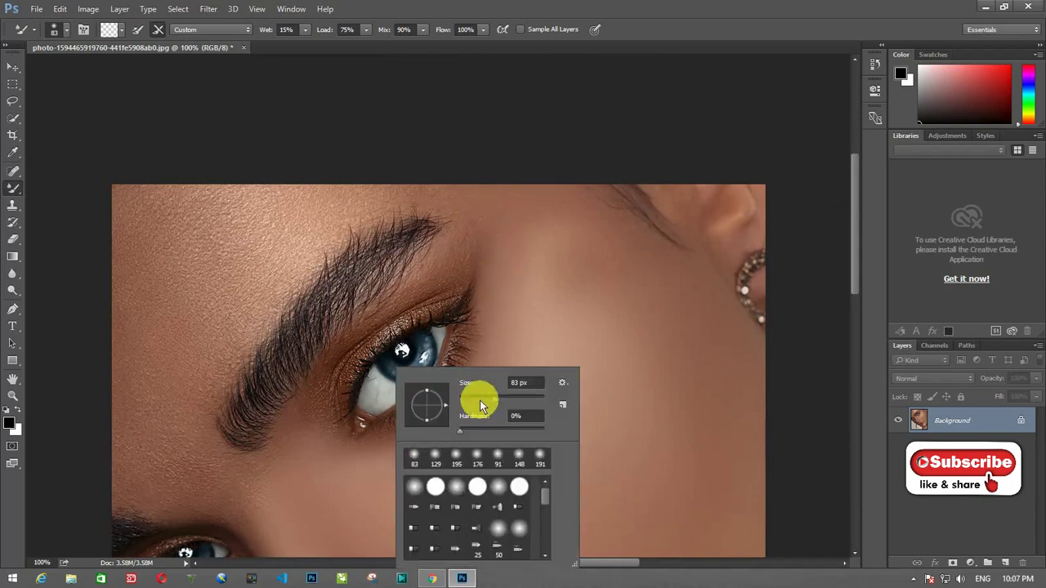
{"action": "left_click_drag", "start_coordinate": [477, 401], "coordinate": [315, 416]}
{"action": "key", "text": "Return"}
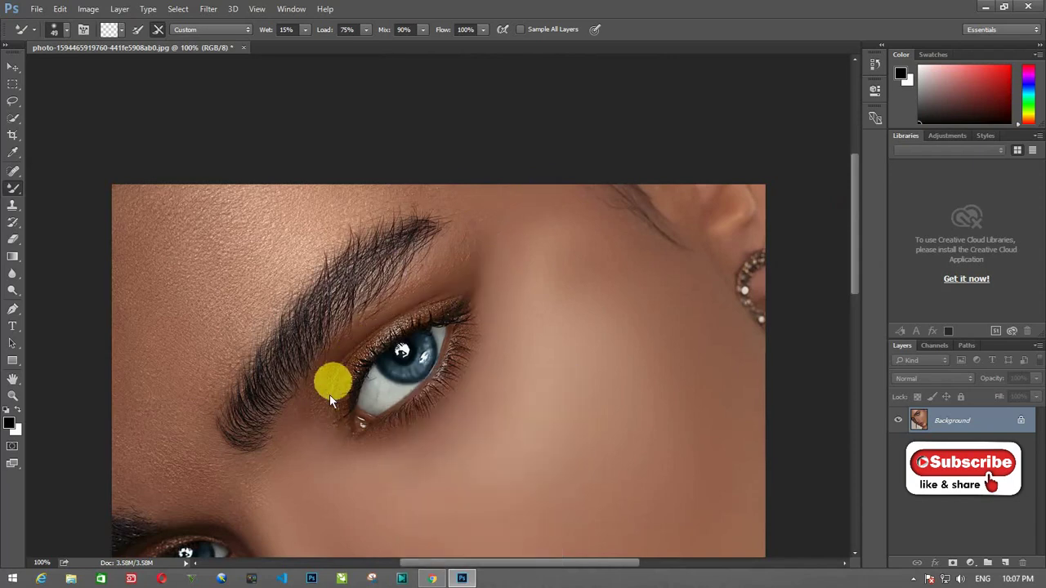
{"action": "mouse_move", "coordinate": [362, 337]}
{"action": "left_mouse_down"}
{"action": "mouse_move", "coordinate": [474, 229]}
{"action": "mouse_move", "coordinate": [432, 297]}
{"action": "left_mouse_up"}
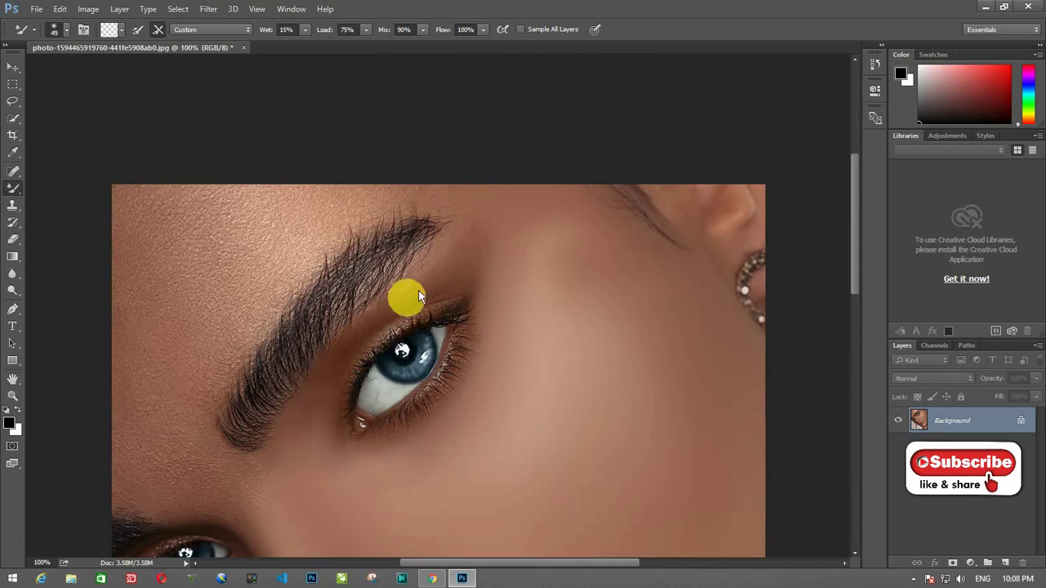
Resize the brush to 57, then 120 px, and smooth the forehead and brow skin.
{"action": "right_click", "coordinate": [524, 337]}
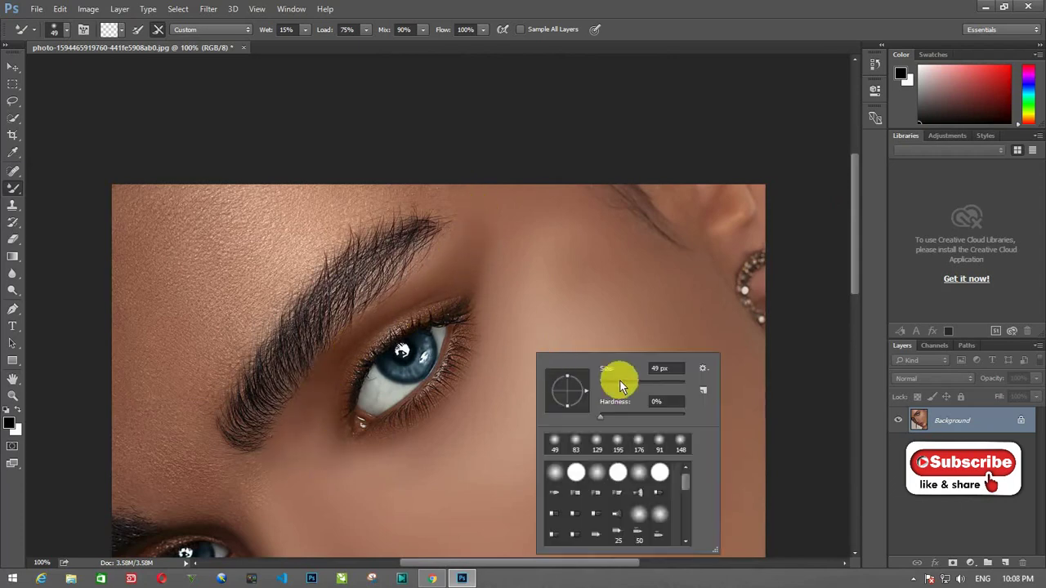
{"action": "left_click_drag", "start_coordinate": [614, 381], "coordinate": [625, 381]}
{"action": "key", "text": "Return"}
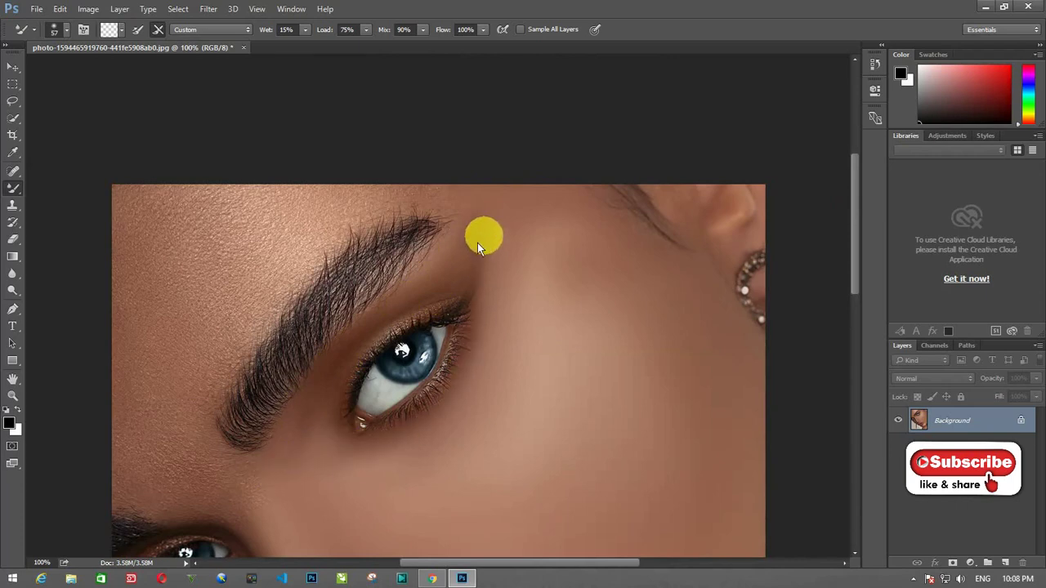
{"action": "left_click_drag", "start_coordinate": [537, 563], "coordinate": [501, 562]}
{"action": "right_click", "coordinate": [355, 259]}
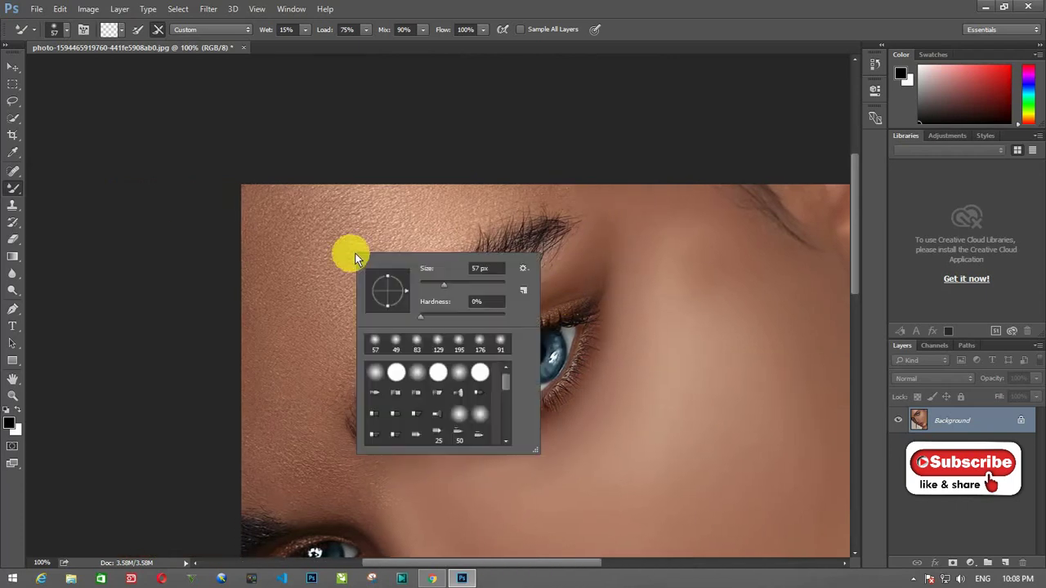
{"action": "left_click_drag", "start_coordinate": [444, 284], "coordinate": [466, 284]}
{"action": "left_click_drag", "start_coordinate": [856, 257], "coordinate": [858, 285]}
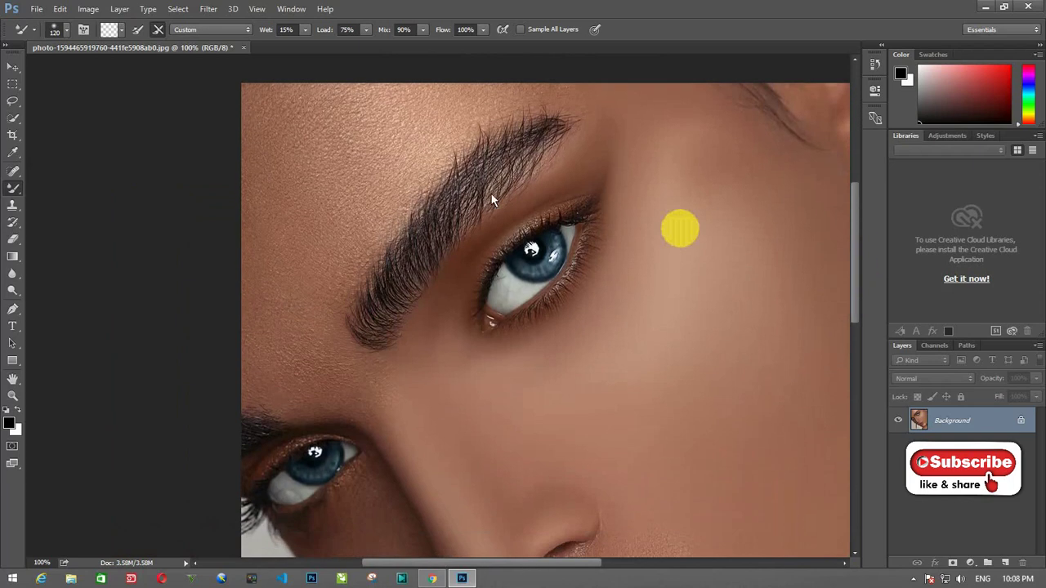
{"action": "mouse_move", "coordinate": [339, 179]}
{"action": "left_mouse_down"}
{"action": "mouse_move", "coordinate": [281, 122]}
{"action": "mouse_move", "coordinate": [421, 109]}
{"action": "mouse_move", "coordinate": [346, 164]}
{"action": "mouse_move", "coordinate": [273, 131]}
{"action": "mouse_move", "coordinate": [292, 210]}
{"action": "mouse_move", "coordinate": [261, 211]}
{"action": "mouse_move", "coordinate": [306, 352]}
{"action": "left_mouse_up"}
{"action": "mouse_move", "coordinate": [392, 395]}
{"action": "left_mouse_down"}
{"action": "mouse_move", "coordinate": [320, 378]}
{"action": "mouse_move", "coordinate": [374, 183]}
{"action": "mouse_move", "coordinate": [322, 103]}
{"action": "mouse_move", "coordinate": [572, 86]}
{"action": "mouse_move", "coordinate": [327, 201]}
{"action": "mouse_move", "coordinate": [402, 175]}
{"action": "mouse_move", "coordinate": [324, 294]}
{"action": "mouse_move", "coordinate": [490, 106]}
{"action": "mouse_move", "coordinate": [647, 118]}
{"action": "mouse_move", "coordinate": [426, 102]}
{"action": "mouse_move", "coordinate": [264, 115]}
{"action": "mouse_move", "coordinate": [281, 123]}
{"action": "mouse_move", "coordinate": [252, 105]}
{"action": "left_mouse_up"}
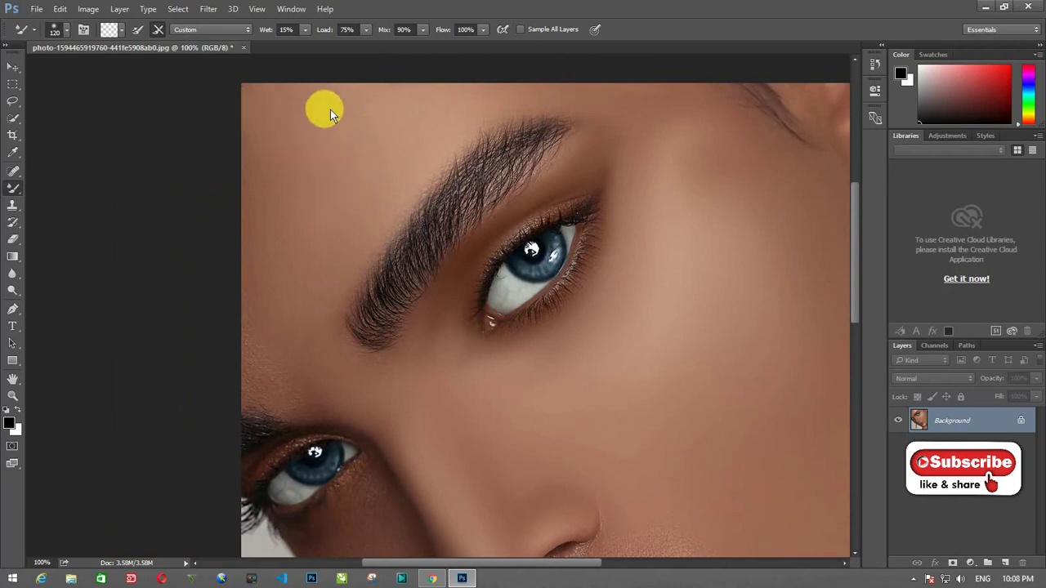
{"action": "mouse_move", "coordinate": [486, 103]}
{"action": "left_mouse_down"}
{"action": "mouse_move", "coordinate": [258, 178]}
{"action": "mouse_move", "coordinate": [267, 364]}
{"action": "mouse_move", "coordinate": [250, 363]}
{"action": "mouse_move", "coordinate": [389, 390]}
{"action": "mouse_move", "coordinate": [483, 493]}
{"action": "mouse_move", "coordinate": [530, 420]}
{"action": "mouse_move", "coordinate": [630, 397]}
{"action": "mouse_move", "coordinate": [720, 266]}
{"action": "left_mouse_up"}
Reduce the brush to 66 px and blend another stroke across the forehead.
{"action": "right_click", "coordinate": [430, 128]}
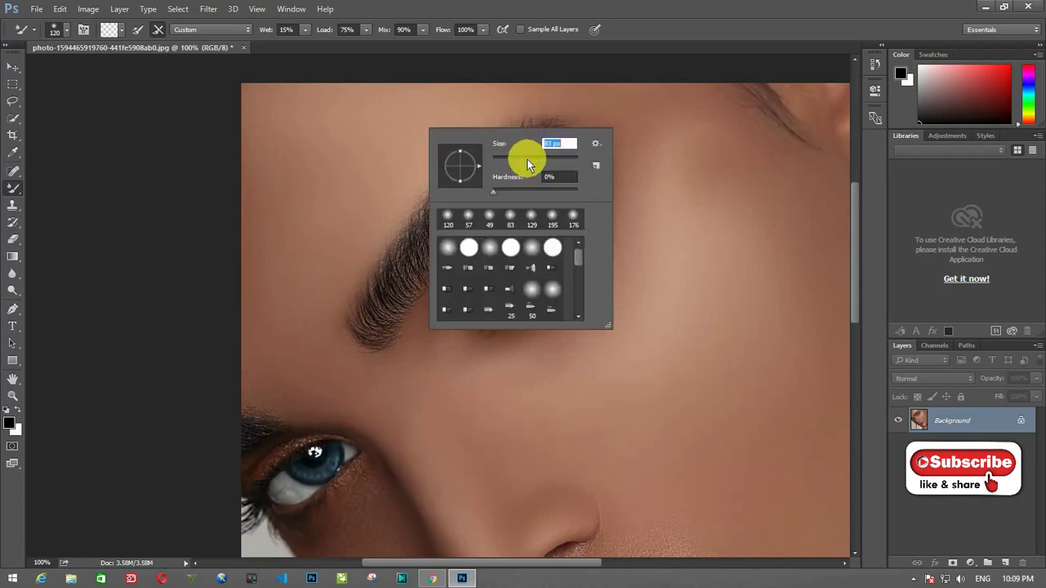
{"action": "left_click", "coordinate": [527, 157]}
{"action": "left_click_drag", "start_coordinate": [527, 167], "coordinate": [515, 168]}
{"action": "mouse_move", "coordinate": [510, 94]}
{"action": "left_mouse_down"}
{"action": "mouse_move", "coordinate": [619, 87]}
{"action": "mouse_move", "coordinate": [422, 109]}
{"action": "mouse_move", "coordinate": [341, 280]}
{"action": "mouse_move", "coordinate": [377, 187]}
{"action": "mouse_move", "coordinate": [256, 270]}
{"action": "left_mouse_up"}
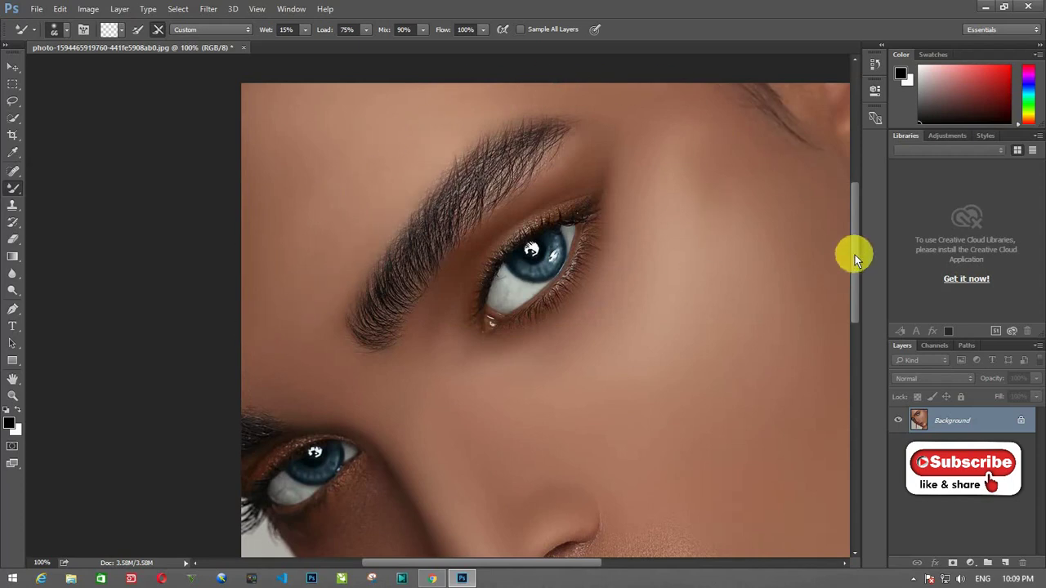
{"action": "left_click_drag", "start_coordinate": [855, 255], "coordinate": [855, 322]}
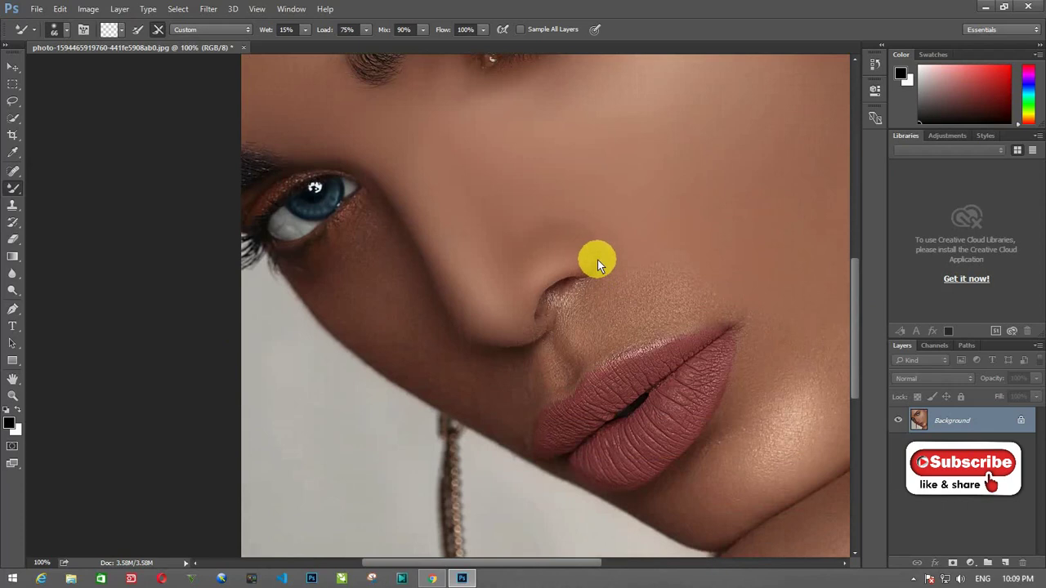
Zoom in on the nose and work the nostril crease at brush sizes 40, 88, then 41 px.
{"action": "scroll", "coordinate": [598, 260], "scroll_direction": "up", "scroll_amount": 1}
{"action": "right_click", "coordinate": [709, 197]}
{"action": "left_click_drag", "start_coordinate": [794, 224], "coordinate": [694, 226]}
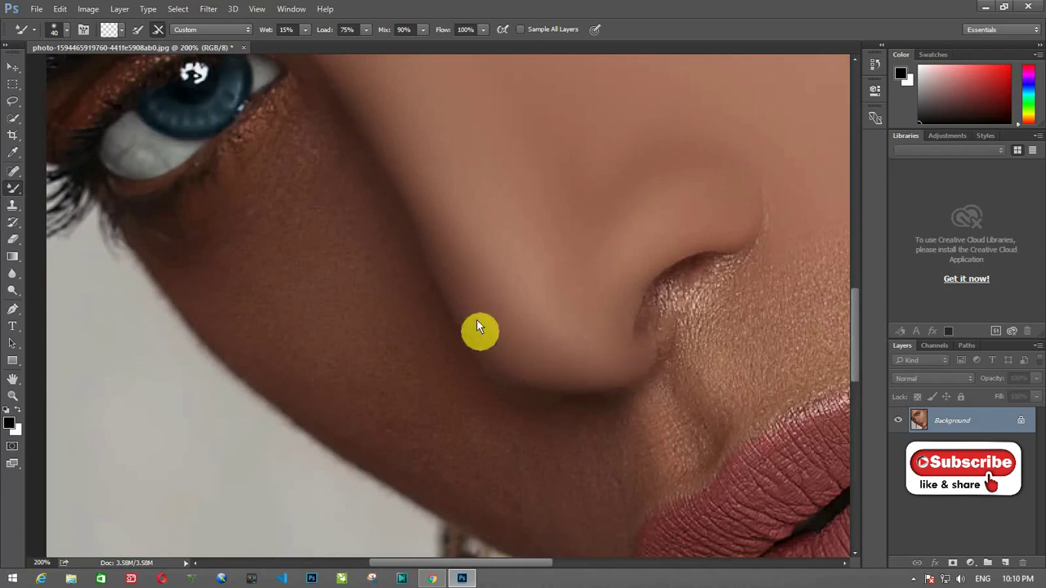
{"action": "right_click", "coordinate": [314, 249]}
{"action": "type", "text": "88"}
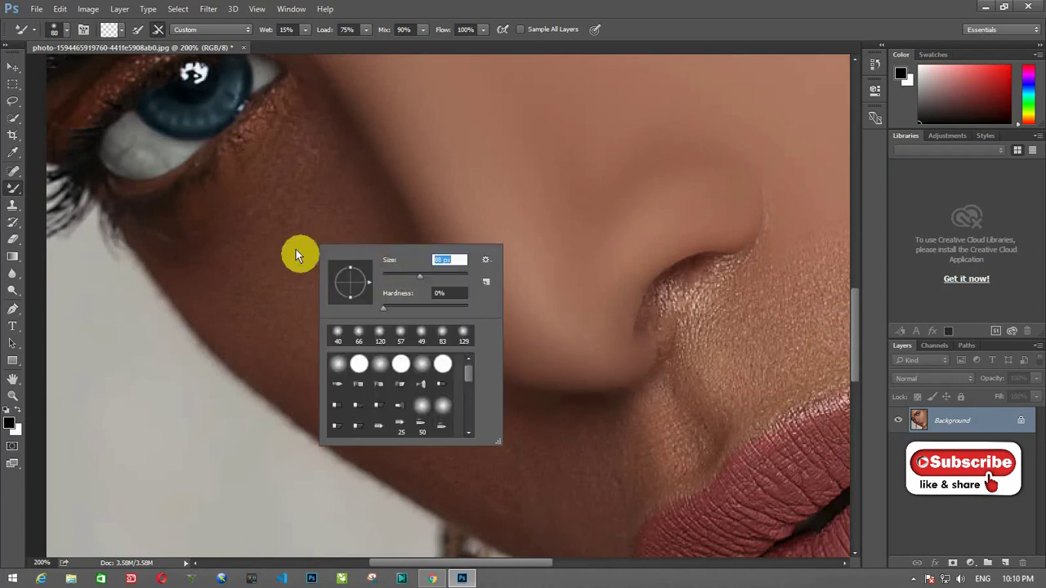
{"action": "key", "text": "Return"}
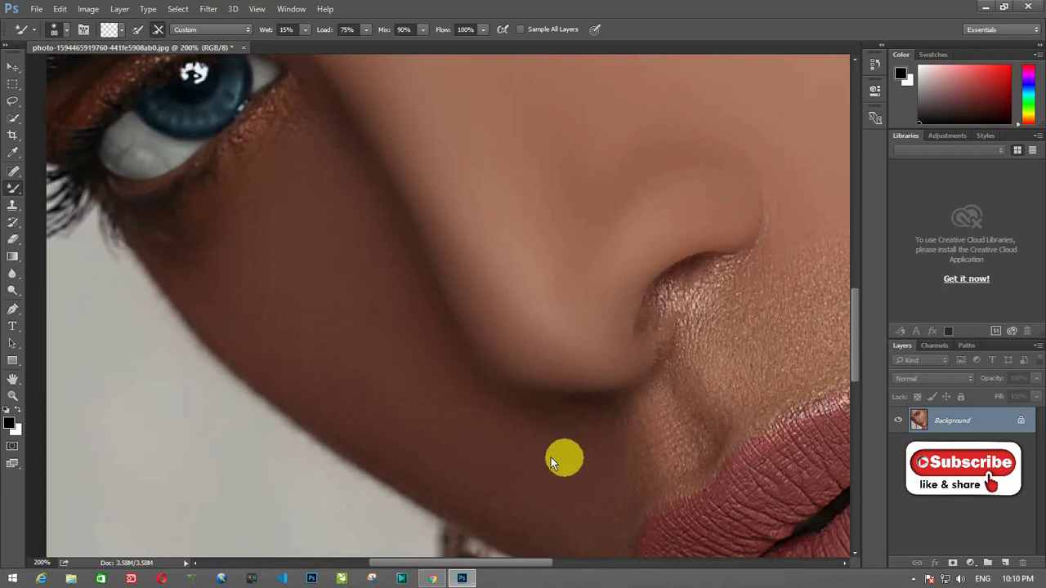
{"action": "right_click", "coordinate": [336, 235]}
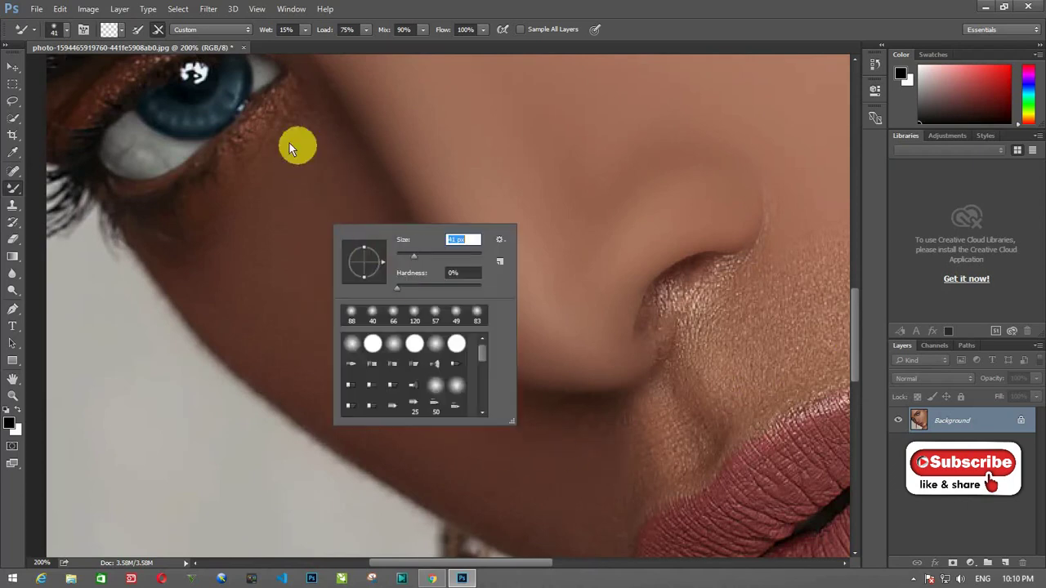
{"action": "type", "text": "41"}
{"action": "key", "text": "Return"}
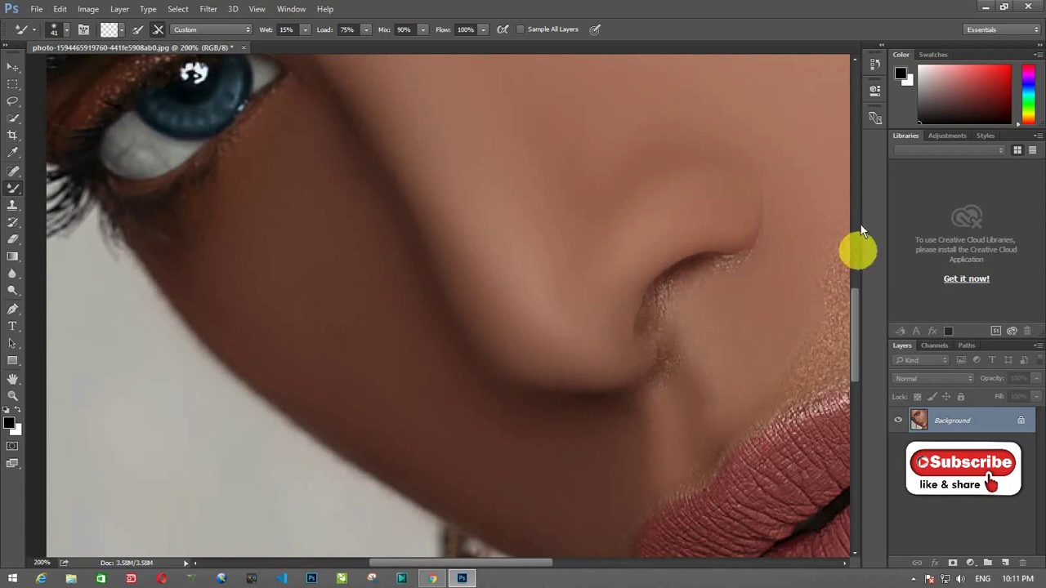
{"action": "left_click_drag", "start_coordinate": [856, 311], "coordinate": [856, 331]}
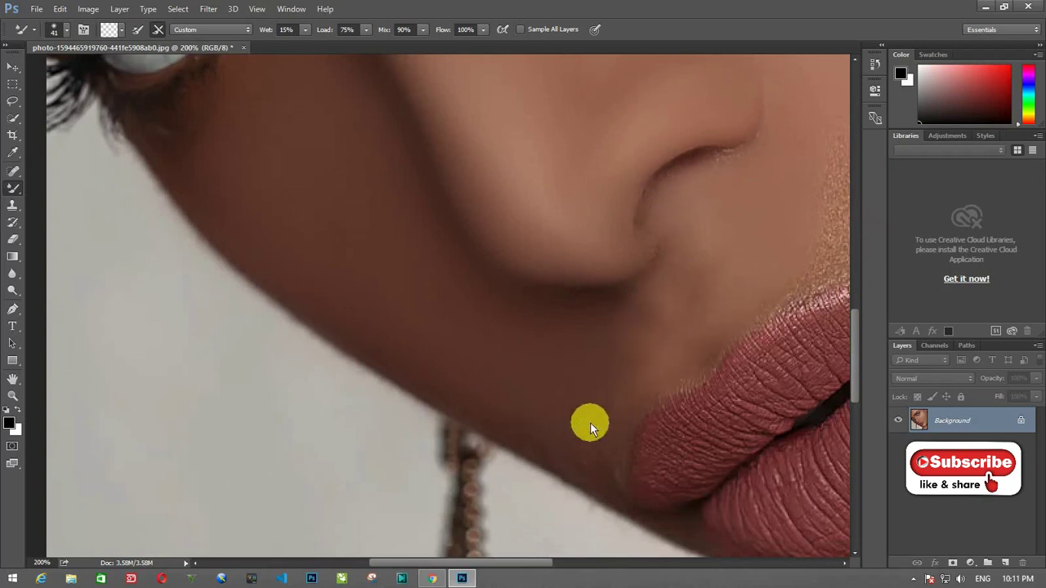
Blend the speckled upper-cheek skin, keeping the brush at 66 px.
{"action": "scroll", "coordinate": [544, 561], "scroll_direction": "right", "scroll_amount": 3}
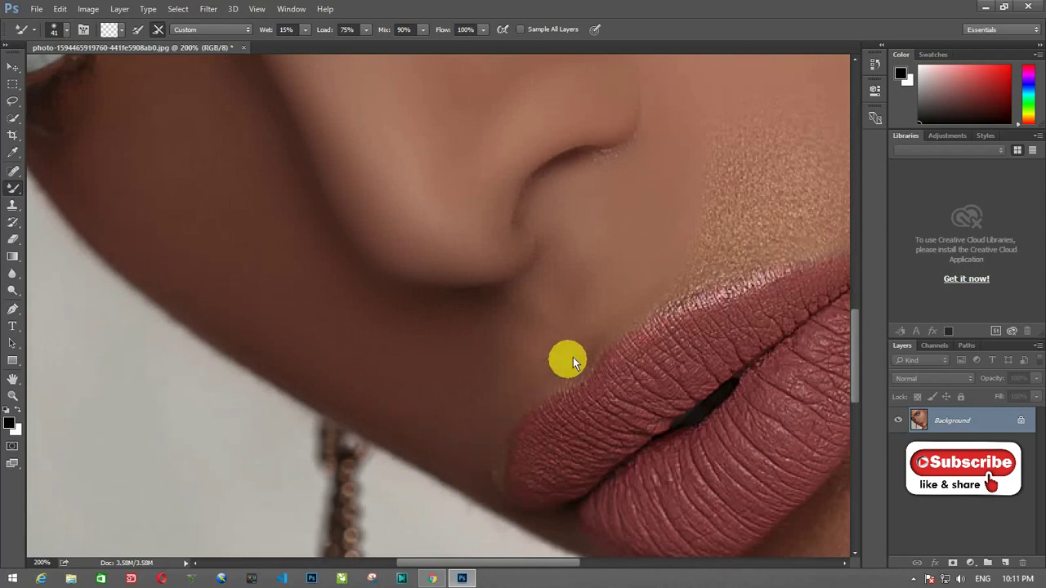
{"action": "mouse_move", "coordinate": [828, 215]}
{"action": "left_mouse_down"}
{"action": "mouse_move", "coordinate": [802, 119]}
{"action": "mouse_move", "coordinate": [745, 161]}
{"action": "mouse_move", "coordinate": [713, 204]}
{"action": "mouse_move", "coordinate": [827, 143]}
{"action": "mouse_move", "coordinate": [744, 245]}
{"action": "left_mouse_up"}
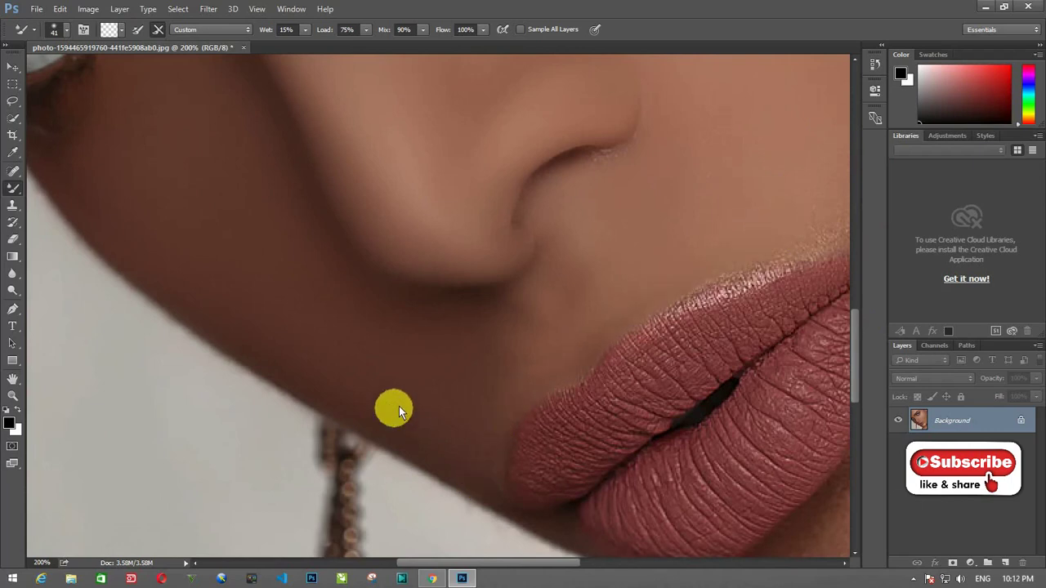
{"action": "left_click_drag", "start_coordinate": [490, 562], "coordinate": [548, 562]}
{"action": "right_click", "coordinate": [615, 148]}
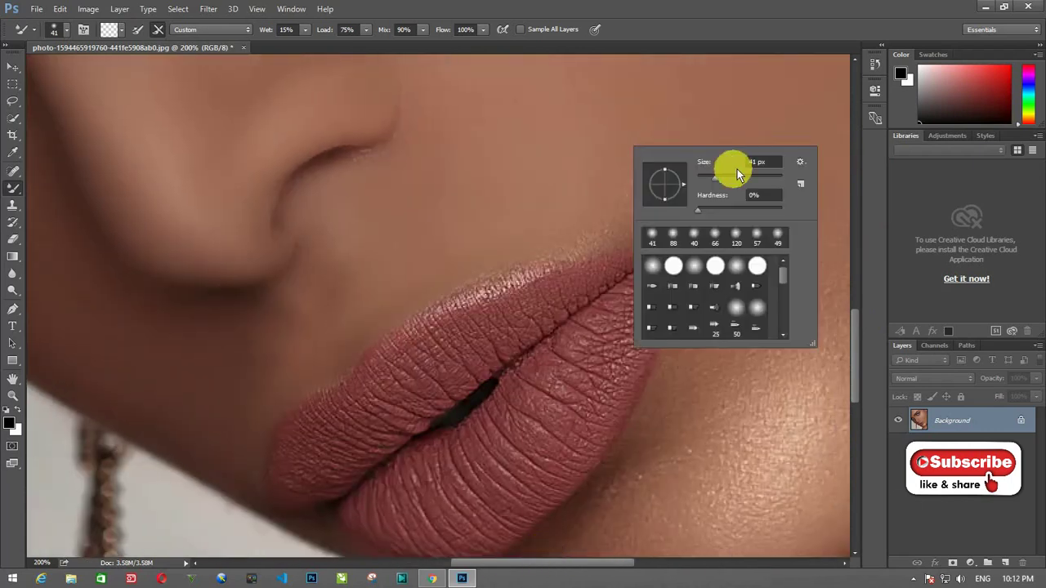
{"action": "left_click_drag", "start_coordinate": [731, 167], "coordinate": [760, 167]}
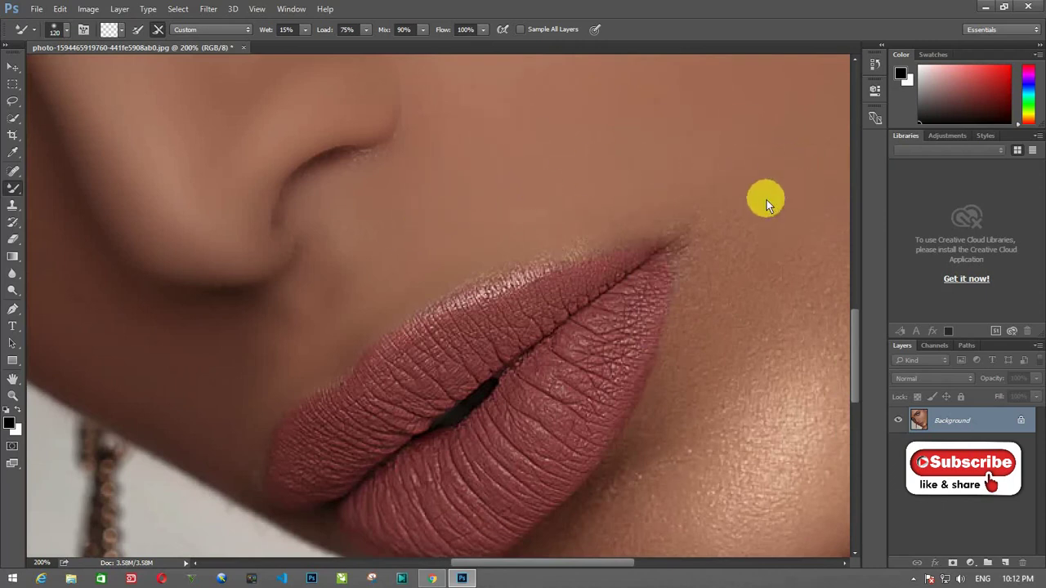
{"action": "right_click", "coordinate": [760, 335]}
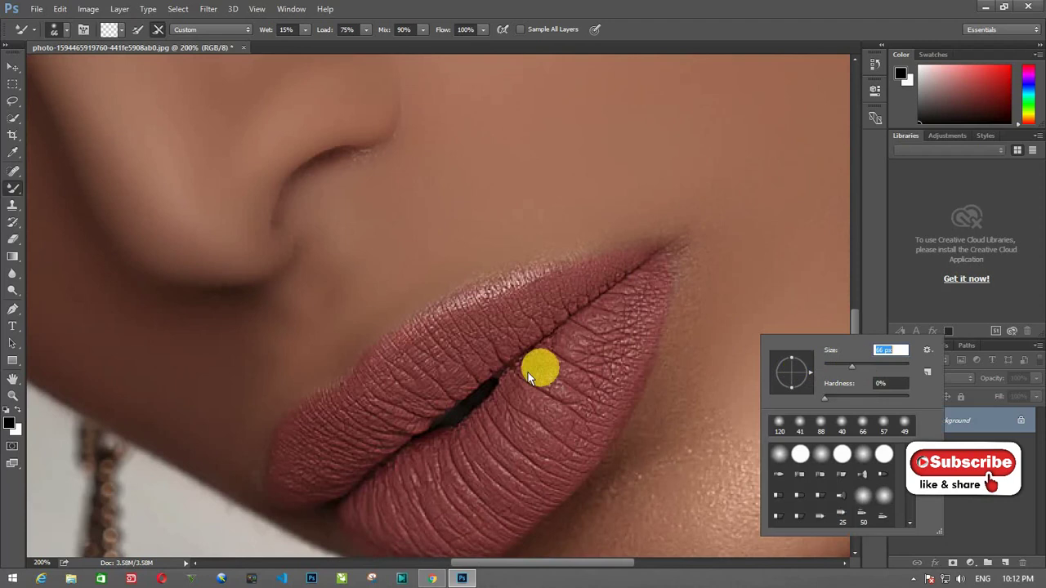
{"action": "left_click", "coordinate": [480, 356]}
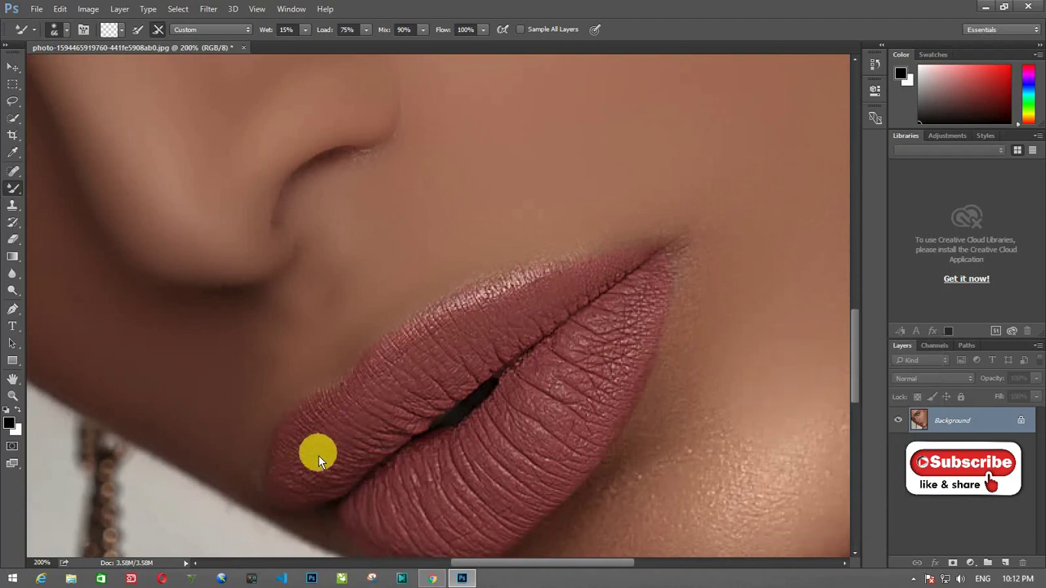
Smooth the upper lip texture, reducing the brush to 35 px.
{"action": "mouse_move", "coordinate": [480, 359]}
{"action": "left_mouse_down"}
{"action": "mouse_move", "coordinate": [292, 449]}
{"action": "mouse_move", "coordinate": [351, 452]}
{"action": "mouse_move", "coordinate": [400, 369]}
{"action": "mouse_move", "coordinate": [546, 304]}
{"action": "left_mouse_up"}
{"action": "scroll", "coordinate": [712, 303], "scroll_direction": "down", "scroll_amount": 1}
{"action": "right_click", "coordinate": [712, 303]}
{"action": "left_click_drag", "start_coordinate": [789, 311], "coordinate": [764, 310]}
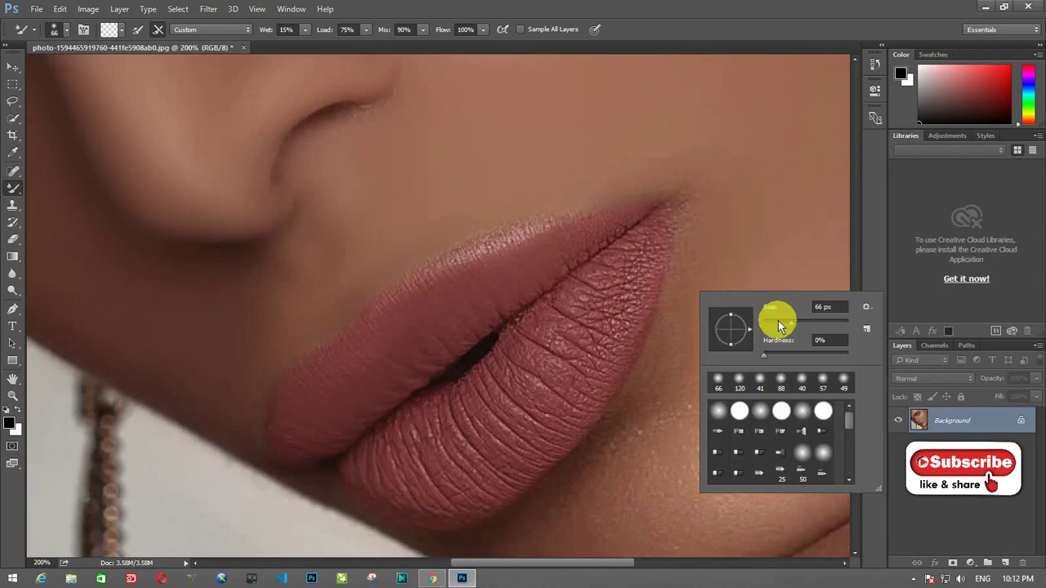
{"action": "left_click", "coordinate": [572, 253]}
{"action": "mouse_move", "coordinate": [572, 253]}
{"action": "left_mouse_down"}
{"action": "mouse_move", "coordinate": [568, 240]}
{"action": "mouse_move", "coordinate": [596, 234]}
{"action": "mouse_move", "coordinate": [391, 394]}
{"action": "mouse_move", "coordinate": [357, 346]}
{"action": "mouse_move", "coordinate": [537, 242]}
{"action": "mouse_move", "coordinate": [319, 378]}
{"action": "mouse_move", "coordinate": [341, 444]}
{"action": "left_mouse_up"}
Smooth the lower lip at 77 px, then blend the remaining lip texture at 34 px.
{"action": "right_click", "coordinate": [572, 346]}
{"action": "left_click_drag", "start_coordinate": [646, 359], "coordinate": [673, 369]}
{"action": "left_click", "coordinate": [596, 320]}
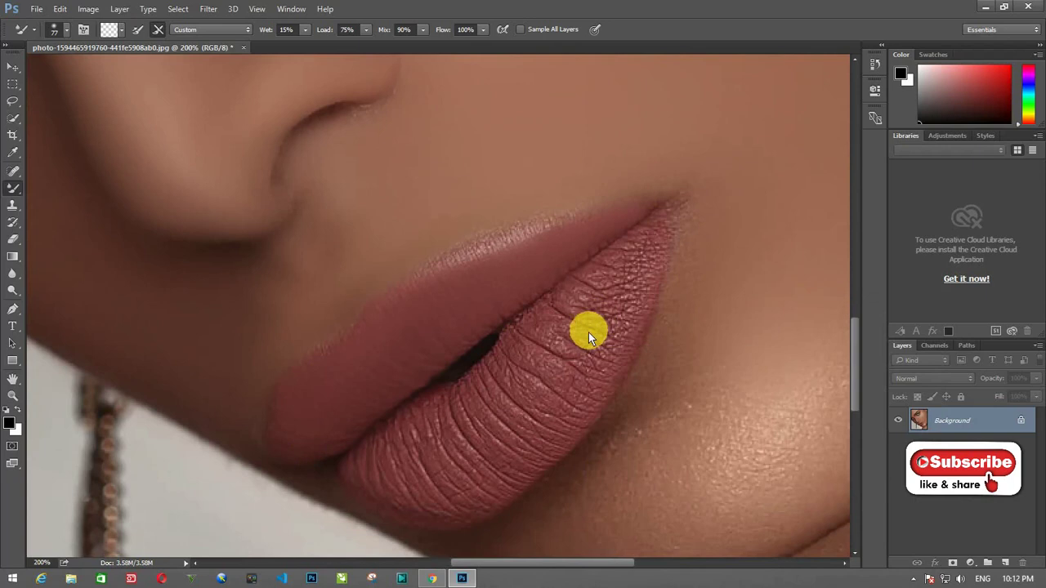
{"action": "mouse_move", "coordinate": [576, 369]}
{"action": "left_mouse_down"}
{"action": "mouse_move", "coordinate": [398, 467]}
{"action": "mouse_move", "coordinate": [502, 433]}
{"action": "mouse_move", "coordinate": [572, 381]}
{"action": "mouse_move", "coordinate": [421, 499]}
{"action": "mouse_move", "coordinate": [520, 367]}
{"action": "mouse_move", "coordinate": [498, 486]}
{"action": "left_mouse_up"}
{"action": "right_click", "coordinate": [516, 370]}
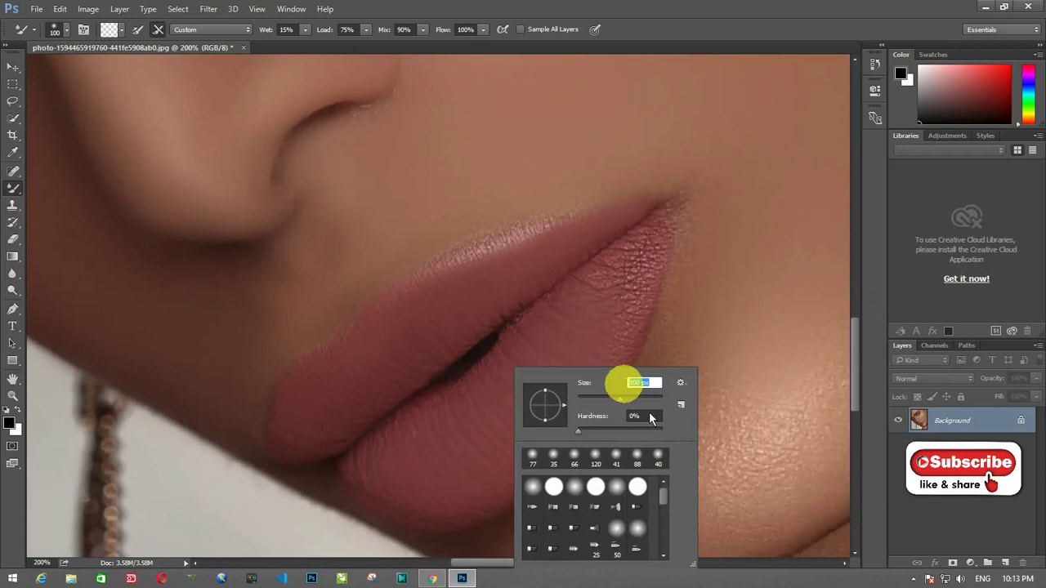
{"action": "left_click_drag", "start_coordinate": [625, 397], "coordinate": [583, 398]}
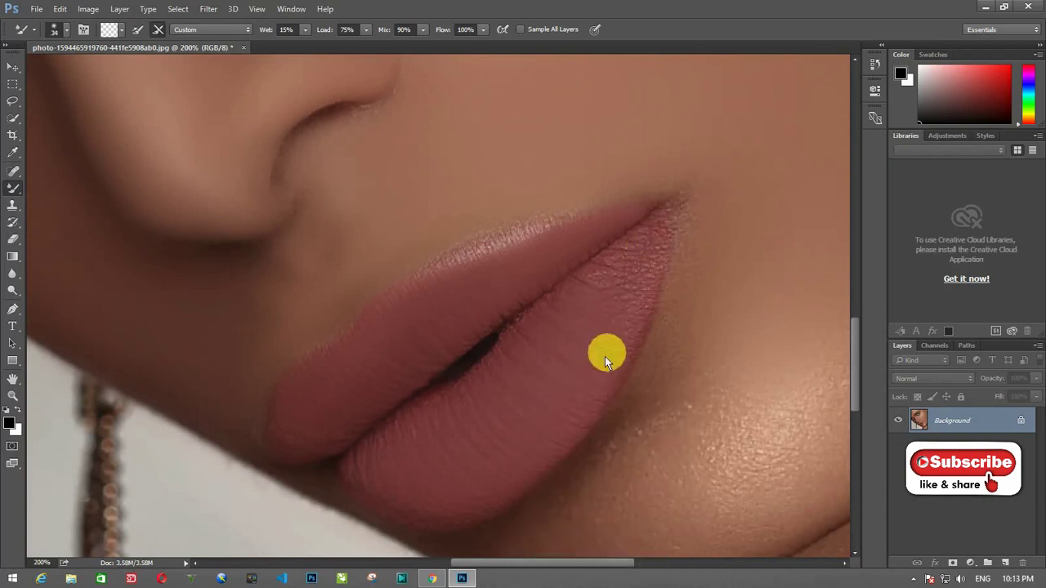
{"action": "mouse_move", "coordinate": [606, 359]}
{"action": "left_mouse_down"}
{"action": "mouse_move", "coordinate": [612, 269]}
{"action": "mouse_move", "coordinate": [642, 257]}
{"action": "mouse_move", "coordinate": [600, 381]}
{"action": "mouse_move", "coordinate": [395, 502]}
{"action": "mouse_move", "coordinate": [443, 519]}
{"action": "mouse_move", "coordinate": [420, 420]}
{"action": "mouse_move", "coordinate": [565, 306]}
{"action": "left_mouse_up"}
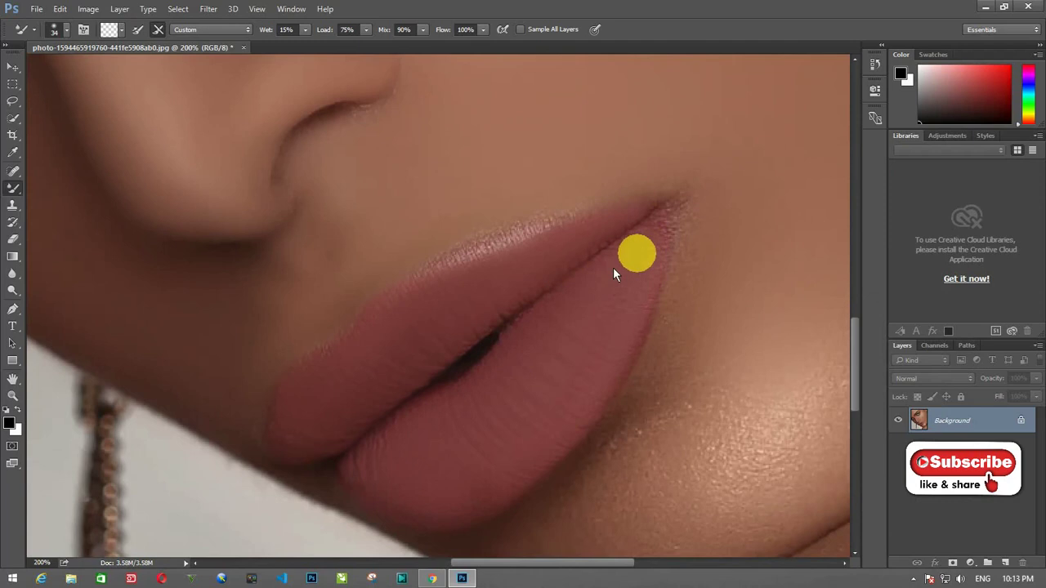
{"action": "mouse_move", "coordinate": [615, 274]}
{"action": "left_mouse_down"}
{"action": "mouse_move", "coordinate": [621, 288]}
{"action": "mouse_move", "coordinate": [553, 439]}
{"action": "mouse_move", "coordinate": [412, 389]}
{"action": "mouse_move", "coordinate": [468, 278]}
{"action": "mouse_move", "coordinate": [443, 275]}
{"action": "mouse_move", "coordinate": [487, 247]}
{"action": "mouse_move", "coordinate": [406, 301]}
{"action": "mouse_move", "coordinate": [548, 249]}
{"action": "mouse_move", "coordinate": [484, 452]}
{"action": "mouse_move", "coordinate": [306, 411]}
{"action": "mouse_move", "coordinate": [381, 404]}
{"action": "mouse_move", "coordinate": [347, 370]}
{"action": "left_mouse_up"}
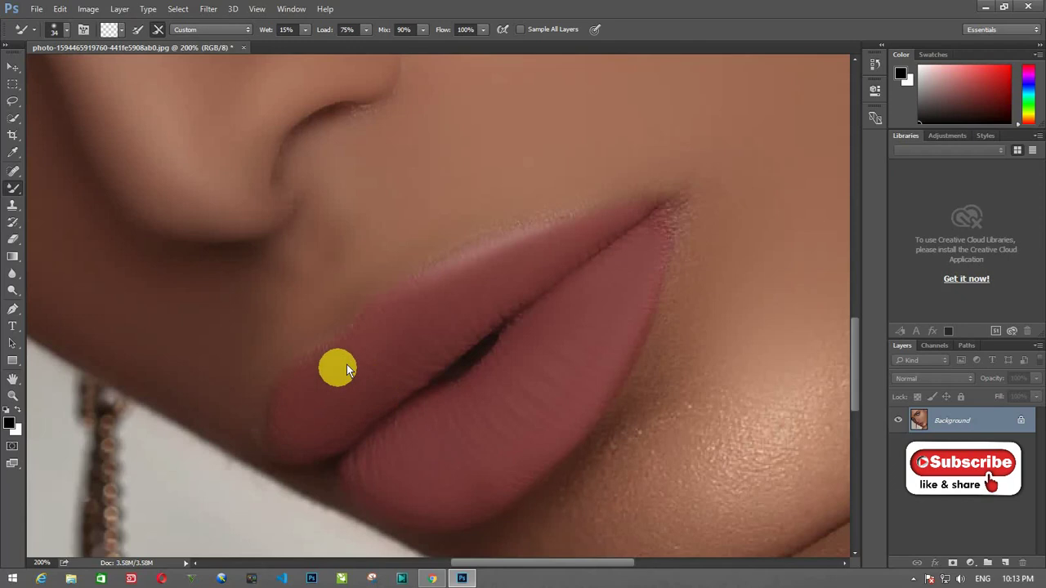
Zoom out to the face and enlarge the Mixer Brush to 96 px.
{"action": "key", "text": "ctrl+minus"}
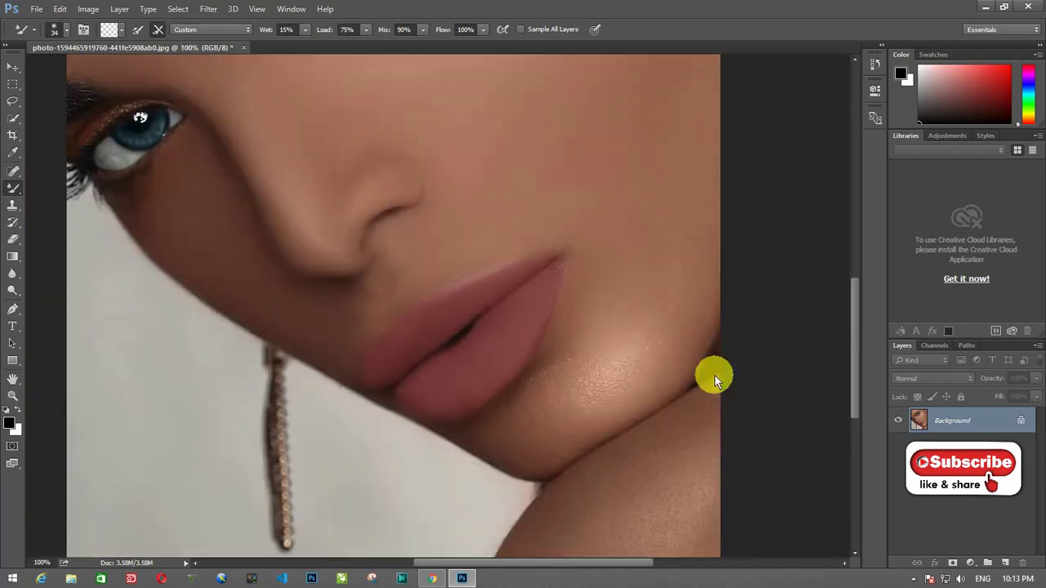
{"action": "key", "text": "ctrl+plus"}
{"action": "key", "text": "ctrl+plus"}
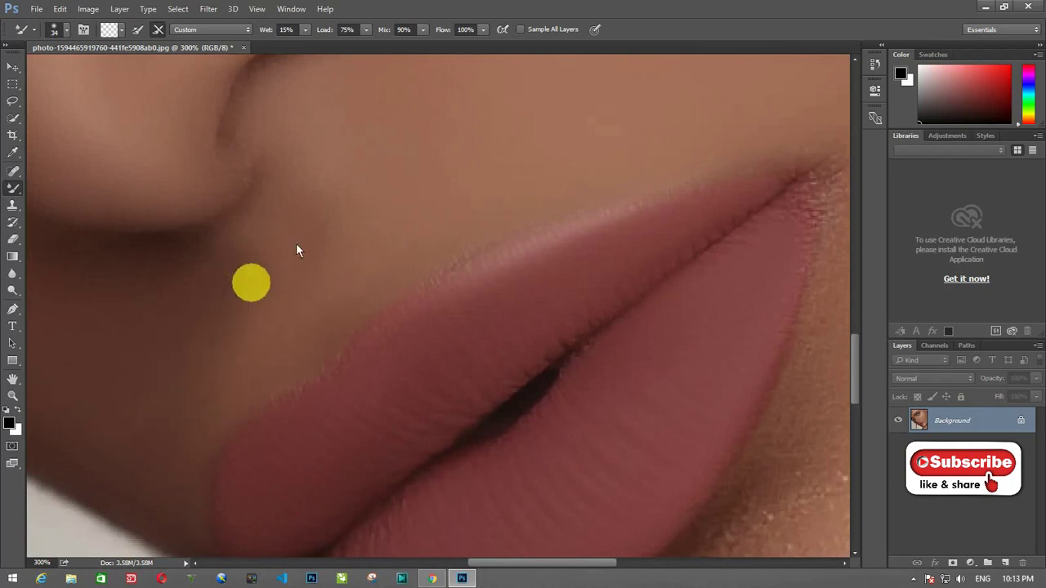
{"action": "key", "text": "ctrl+1"}
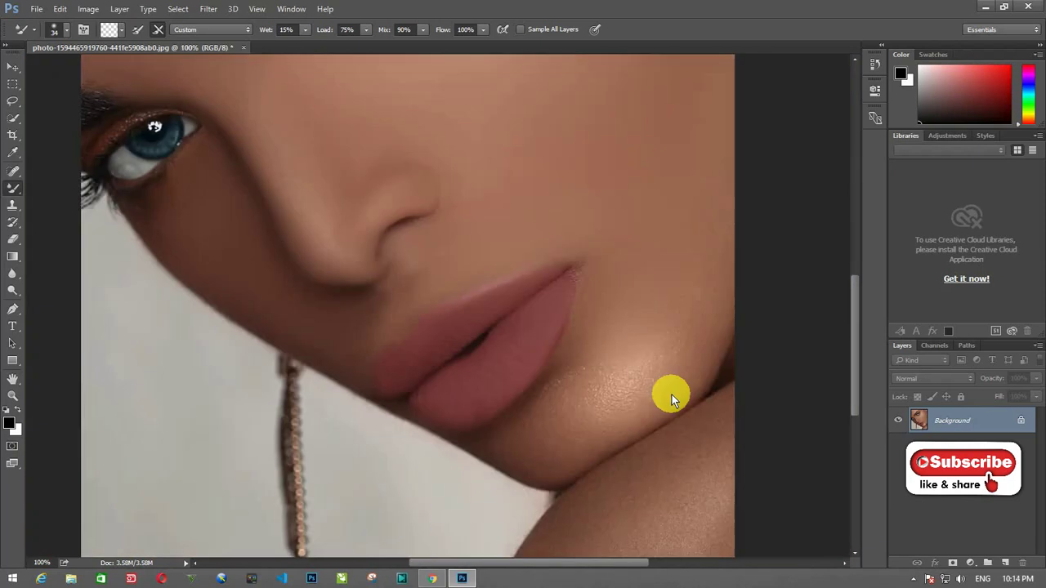
{"action": "scroll", "coordinate": [846, 341], "scroll_direction": "down", "scroll_amount": 1}
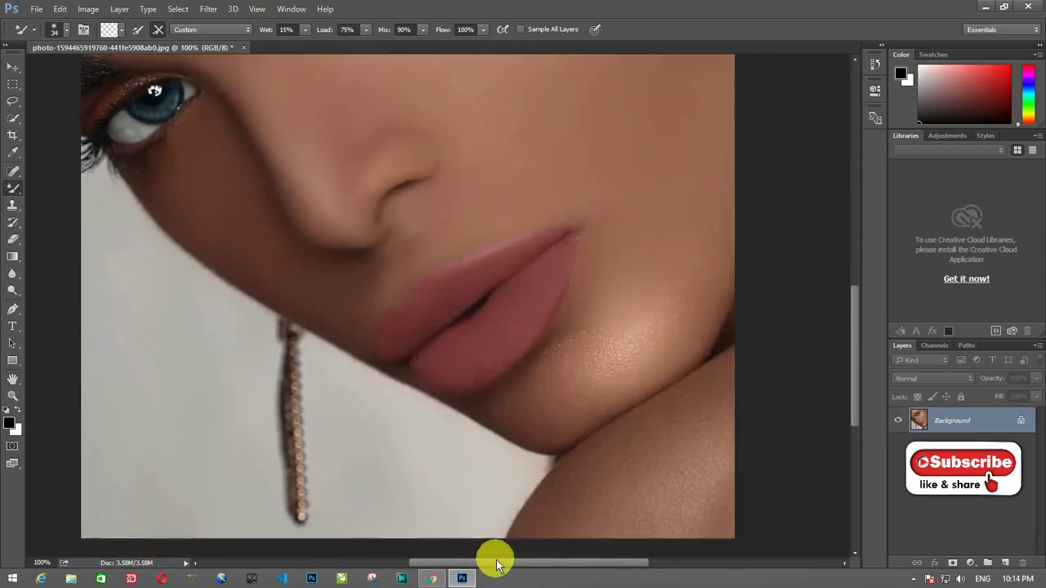
{"action": "left_click_drag", "start_coordinate": [495, 560], "coordinate": [553, 564]}
{"action": "right_click", "coordinate": [544, 205]}
{"action": "left_click_drag", "start_coordinate": [544, 205], "coordinate": [560, 205]}
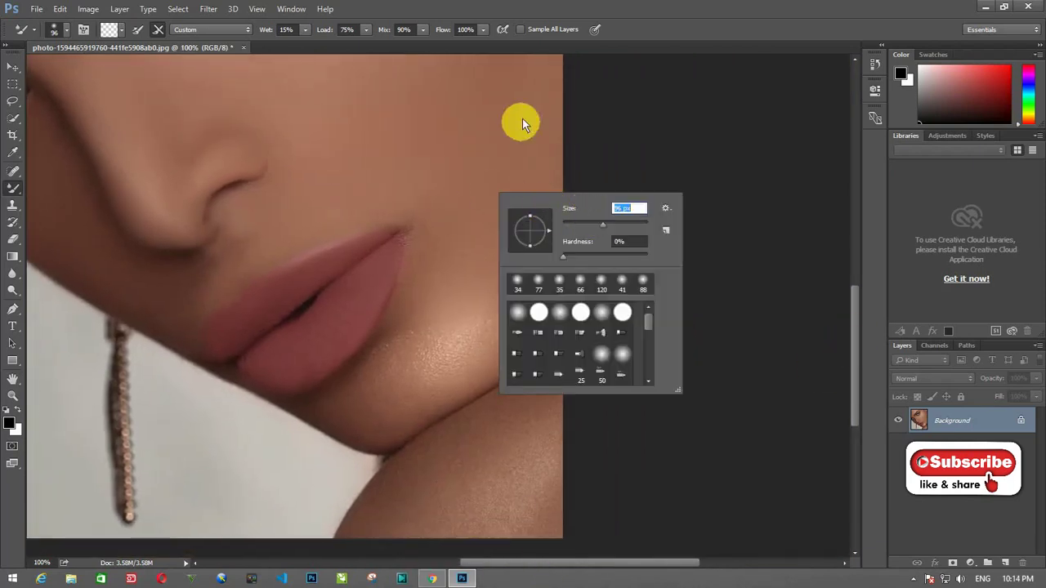
{"action": "key", "text": "Return"}
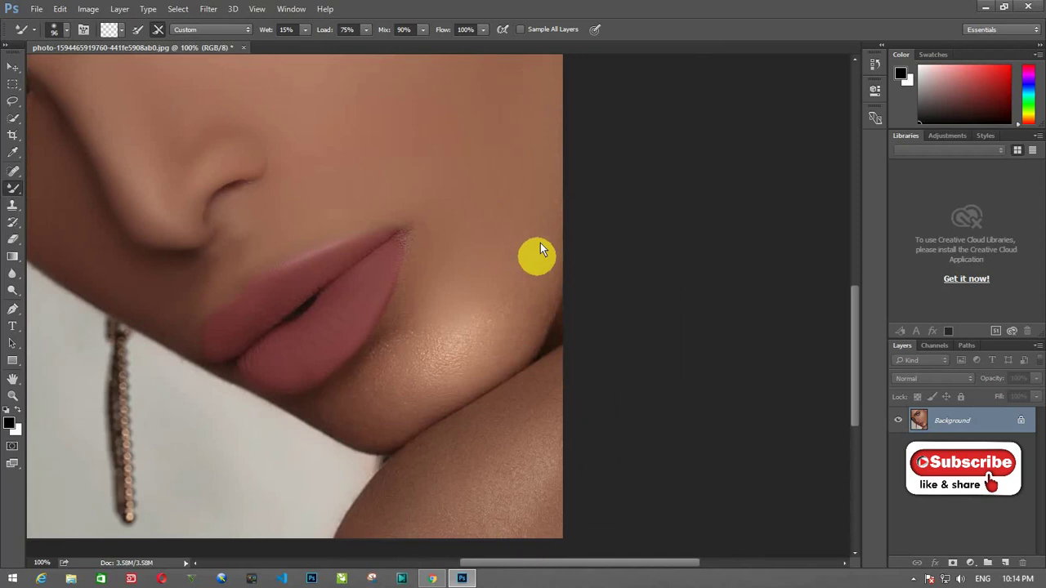
Soften the chin highlight and smooth the chin, jaw and grainy neck skin.
{"action": "left_click_drag", "start_coordinate": [527, 319], "coordinate": [467, 317]}
{"action": "mouse_move", "coordinate": [537, 311]}
{"action": "left_mouse_down"}
{"action": "mouse_move", "coordinate": [423, 400]}
{"action": "mouse_move", "coordinate": [458, 368]}
{"action": "mouse_move", "coordinate": [367, 398]}
{"action": "mouse_move", "coordinate": [390, 362]}
{"action": "mouse_move", "coordinate": [399, 385]}
{"action": "mouse_move", "coordinate": [341, 411]}
{"action": "mouse_move", "coordinate": [444, 367]}
{"action": "mouse_move", "coordinate": [341, 420]}
{"action": "mouse_move", "coordinate": [462, 352]}
{"action": "mouse_move", "coordinate": [398, 339]}
{"action": "mouse_move", "coordinate": [392, 368]}
{"action": "mouse_move", "coordinate": [429, 314]}
{"action": "left_mouse_up"}
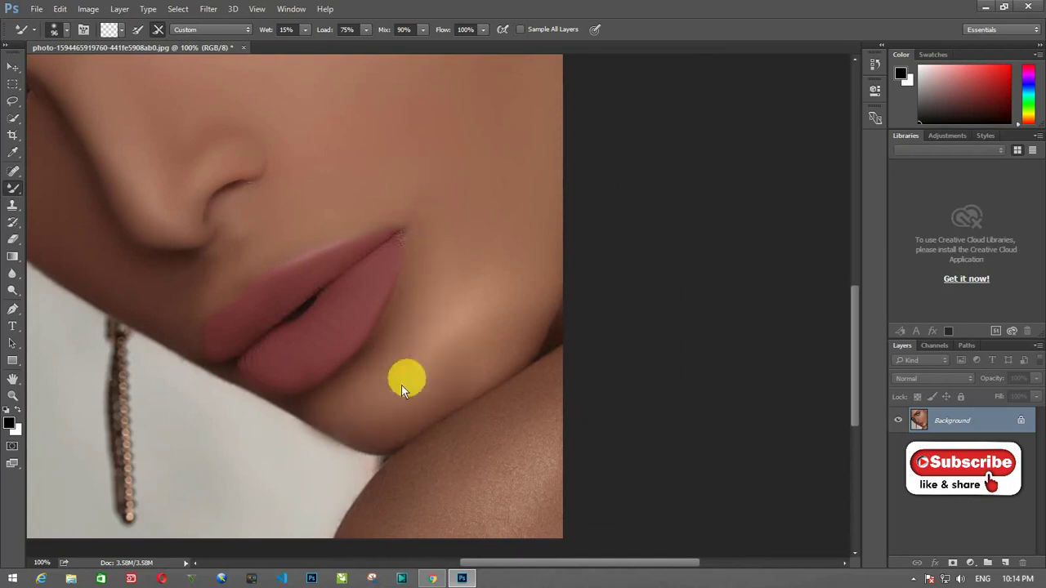
{"action": "left_click_drag", "start_coordinate": [401, 389], "coordinate": [496, 336]}
{"action": "left_click_drag", "start_coordinate": [850, 308], "coordinate": [855, 340]}
{"action": "mouse_move", "coordinate": [513, 351]}
{"action": "left_mouse_down"}
{"action": "mouse_move", "coordinate": [476, 392]}
{"action": "mouse_move", "coordinate": [376, 439]}
{"action": "mouse_move", "coordinate": [549, 374]}
{"action": "mouse_move", "coordinate": [413, 474]}
{"action": "mouse_move", "coordinate": [547, 385]}
{"action": "mouse_move", "coordinate": [422, 399]}
{"action": "mouse_move", "coordinate": [350, 469]}
{"action": "mouse_move", "coordinate": [536, 323]}
{"action": "mouse_move", "coordinate": [547, 367]}
{"action": "mouse_move", "coordinate": [444, 467]}
{"action": "mouse_move", "coordinate": [430, 402]}
{"action": "mouse_move", "coordinate": [352, 476]}
{"action": "left_mouse_up"}
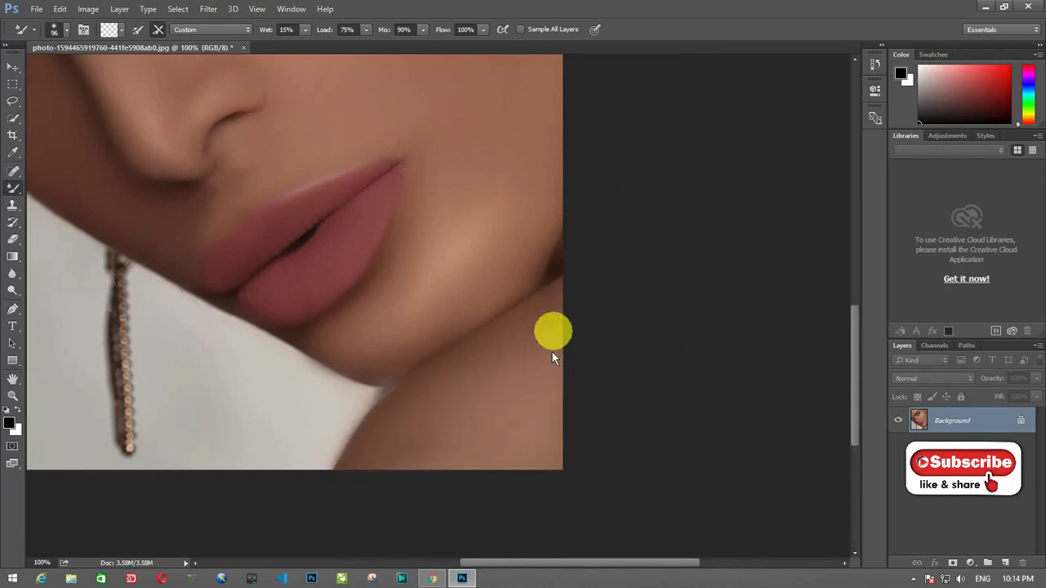
{"action": "scroll", "coordinate": [858, 338], "scroll_direction": "up", "scroll_amount": 3}
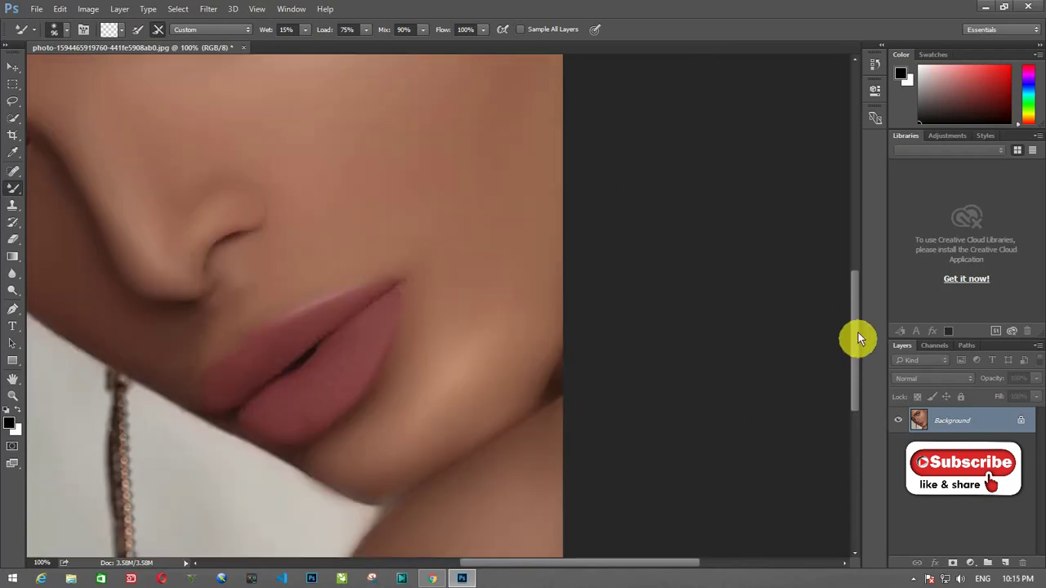
{"action": "scroll", "coordinate": [678, 343], "scroll_direction": "up", "scroll_amount": 3}
{"action": "scroll", "coordinate": [677, 343], "scroll_direction": "up", "scroll_amount": 2}
{"action": "key", "text": "ctrl+minus"}
{"action": "key", "text": "ctrl+minus"}
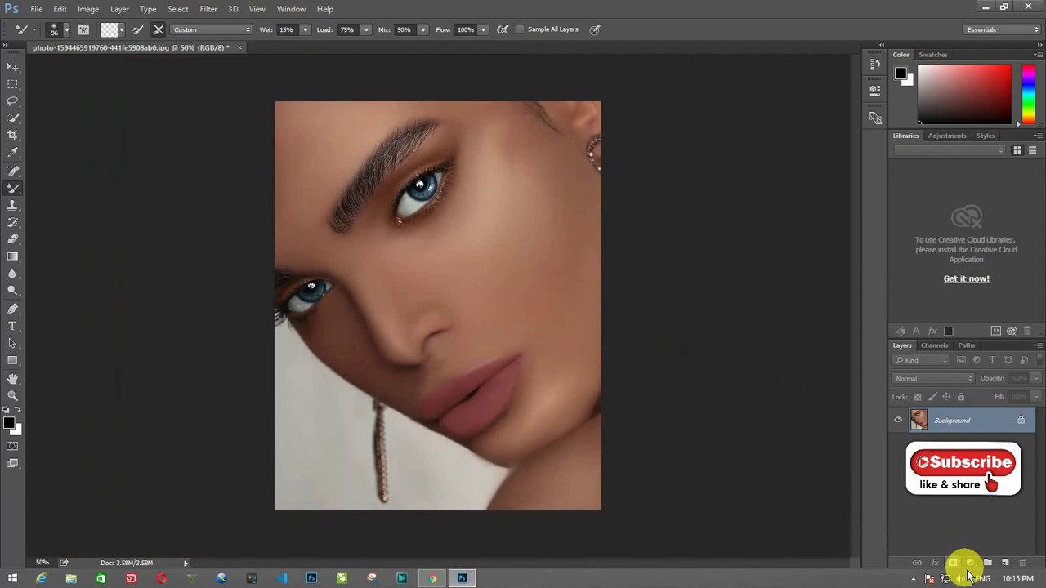
Add a Selective Color layer with Reds at Cyan -22%, Magenta -5%, Yellow 0%, Black -2%.
{"action": "left_click", "coordinate": [972, 564]}
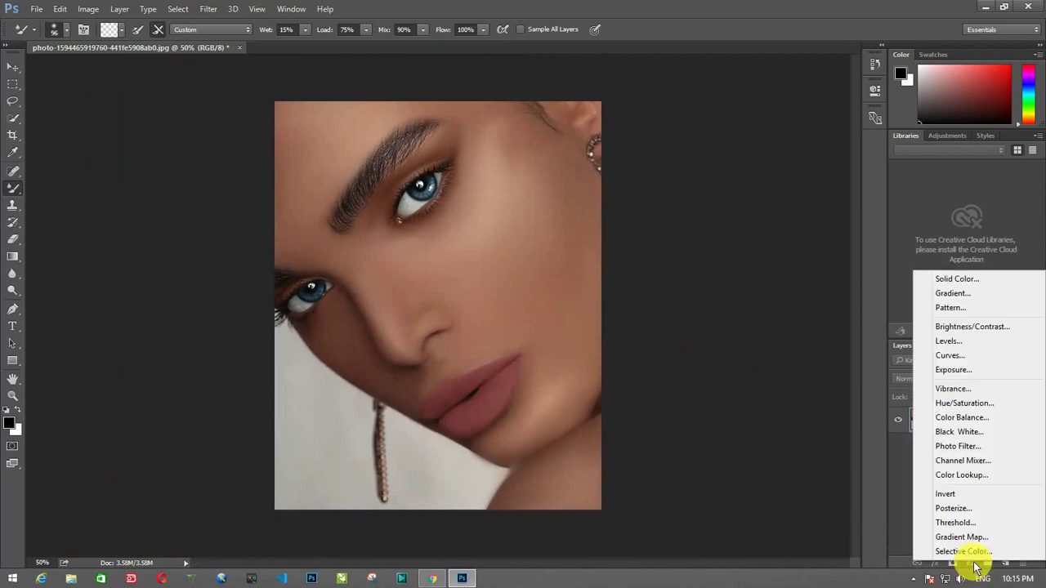
{"action": "left_click", "coordinate": [963, 552]}
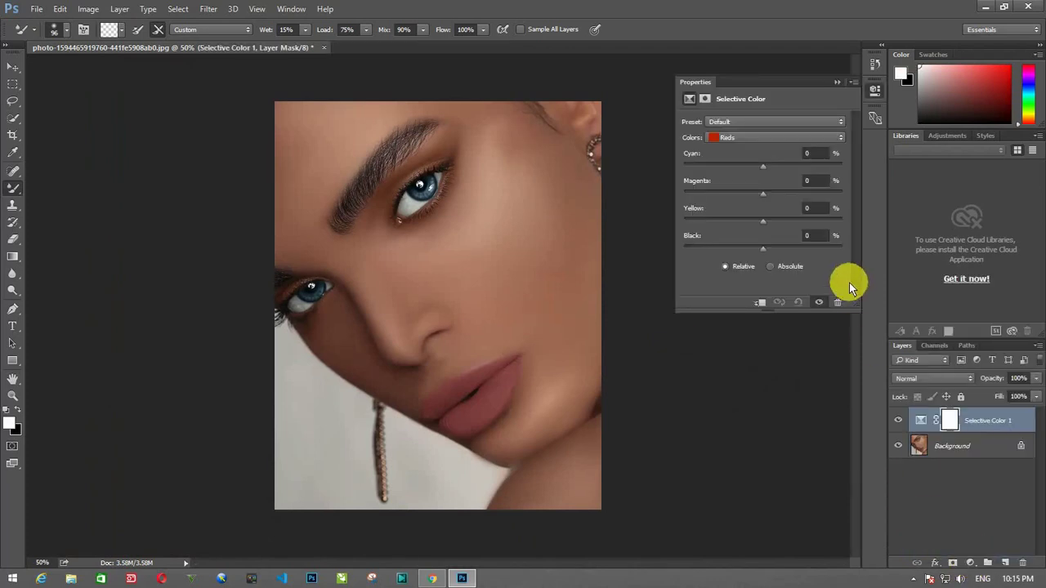
{"action": "mouse_move", "coordinate": [763, 166]}
{"action": "left_mouse_down"}
{"action": "mouse_move", "coordinate": [805, 166]}
{"action": "mouse_move", "coordinate": [745, 167]}
{"action": "left_mouse_up"}
{"action": "left_click_drag", "start_coordinate": [795, 192], "coordinate": [746, 194]}
{"action": "left_click_drag", "start_coordinate": [747, 168], "coordinate": [743, 168]}
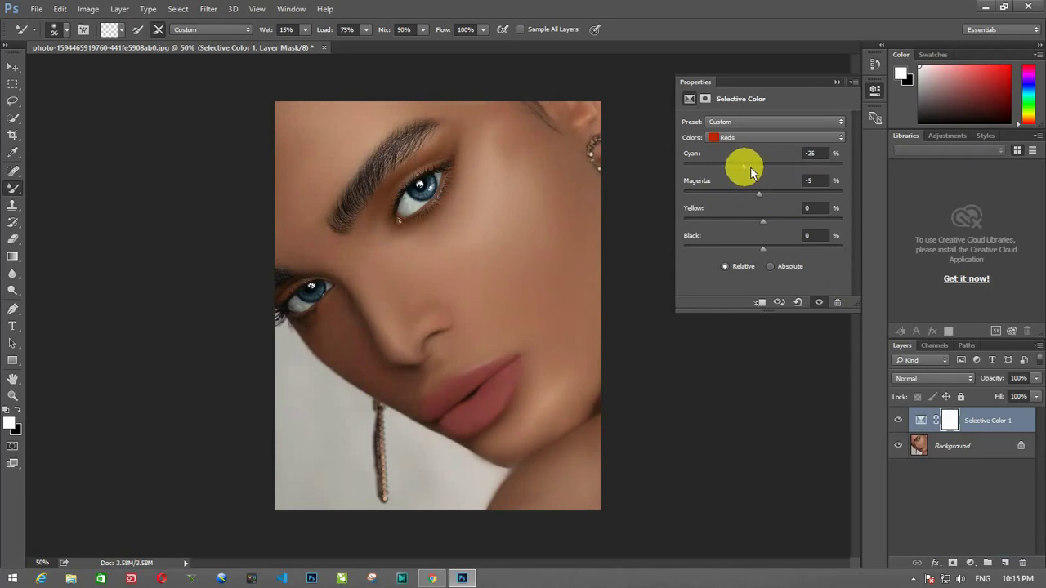
{"action": "left_click", "coordinate": [766, 222]}
{"action": "mouse_move", "coordinate": [766, 221]}
{"action": "left_mouse_down"}
{"action": "mouse_move", "coordinate": [785, 220]}
{"action": "mouse_move", "coordinate": [749, 220]}
{"action": "mouse_move", "coordinate": [764, 218]}
{"action": "left_mouse_up"}
{"action": "mouse_move", "coordinate": [763, 248]}
{"action": "left_mouse_down"}
{"action": "mouse_move", "coordinate": [793, 249]}
{"action": "mouse_move", "coordinate": [741, 248]}
{"action": "mouse_move", "coordinate": [757, 255]}
{"action": "left_mouse_up"}
{"action": "left_click", "coordinate": [762, 140]}
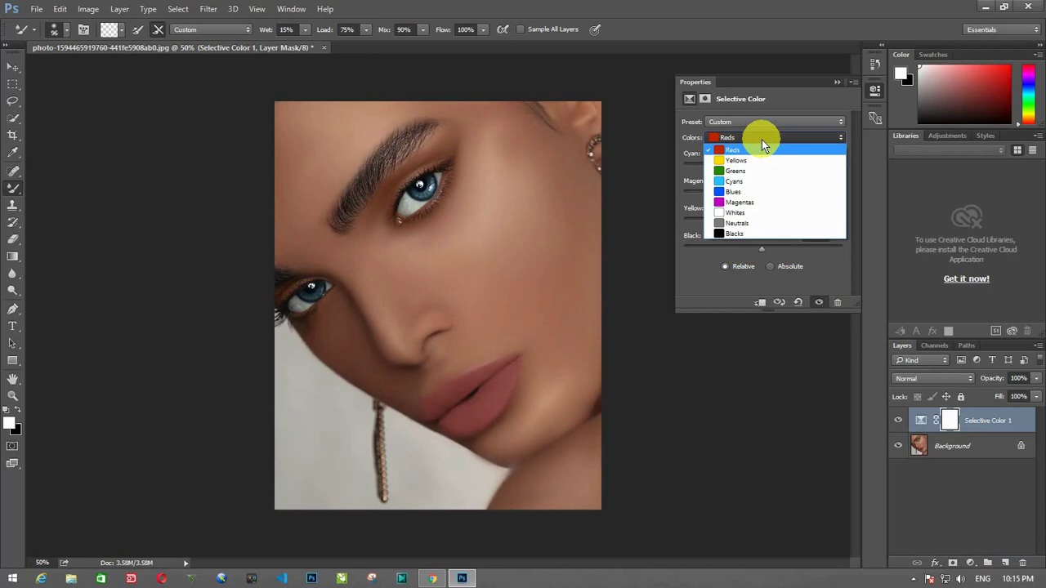
Give the Selective Color Blacks range Cyan +2%, Magenta +2%, Yellow +2% and Black +9%.
{"action": "left_click", "coordinate": [757, 234]}
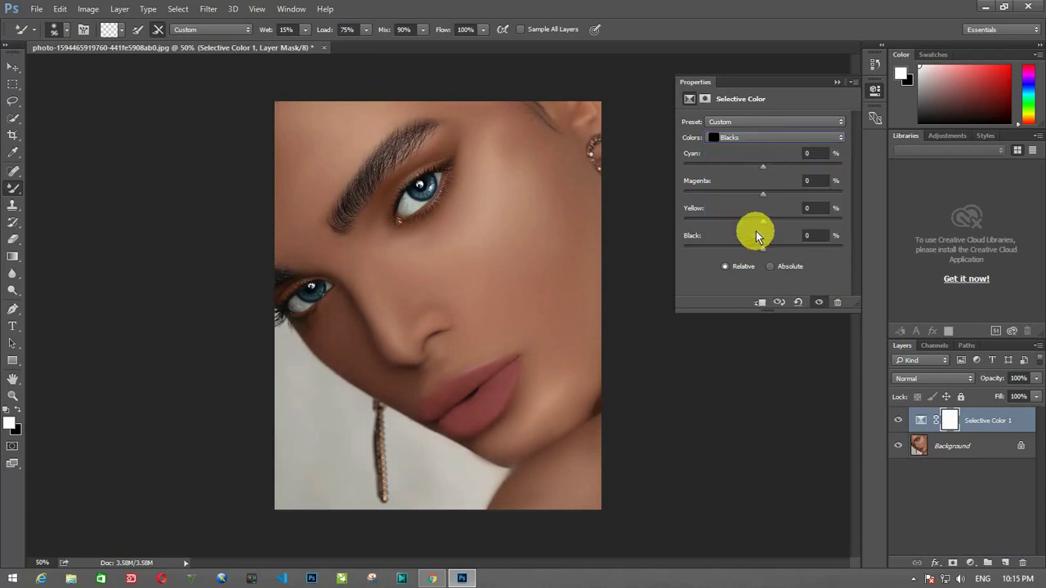
{"action": "mouse_move", "coordinate": [765, 249]}
{"action": "left_mouse_down"}
{"action": "mouse_move", "coordinate": [798, 251]}
{"action": "mouse_move", "coordinate": [740, 256]}
{"action": "mouse_move", "coordinate": [805, 257]}
{"action": "mouse_move", "coordinate": [771, 255]}
{"action": "left_mouse_up"}
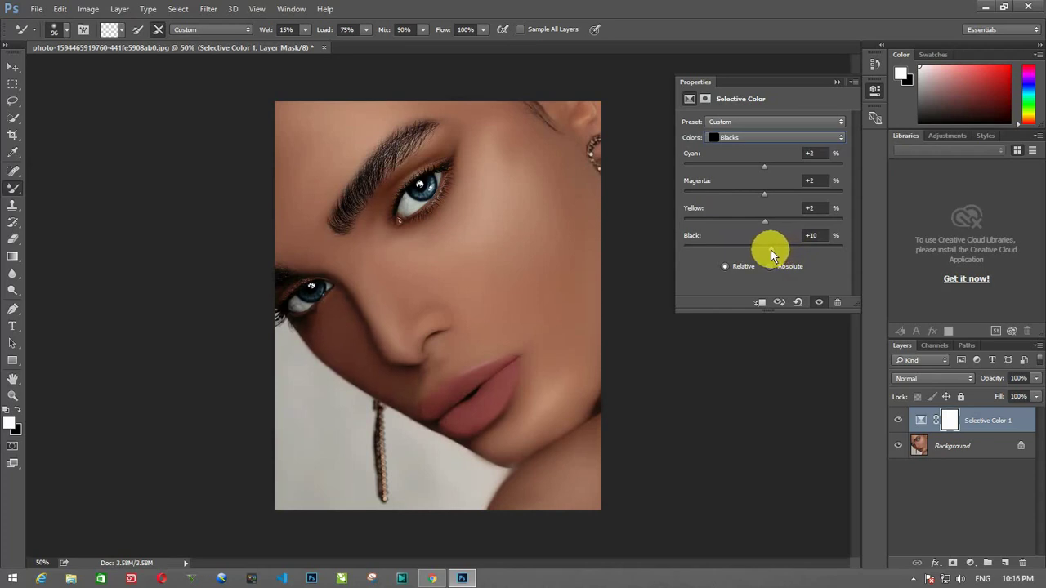
{"action": "left_click", "coordinate": [752, 137]}
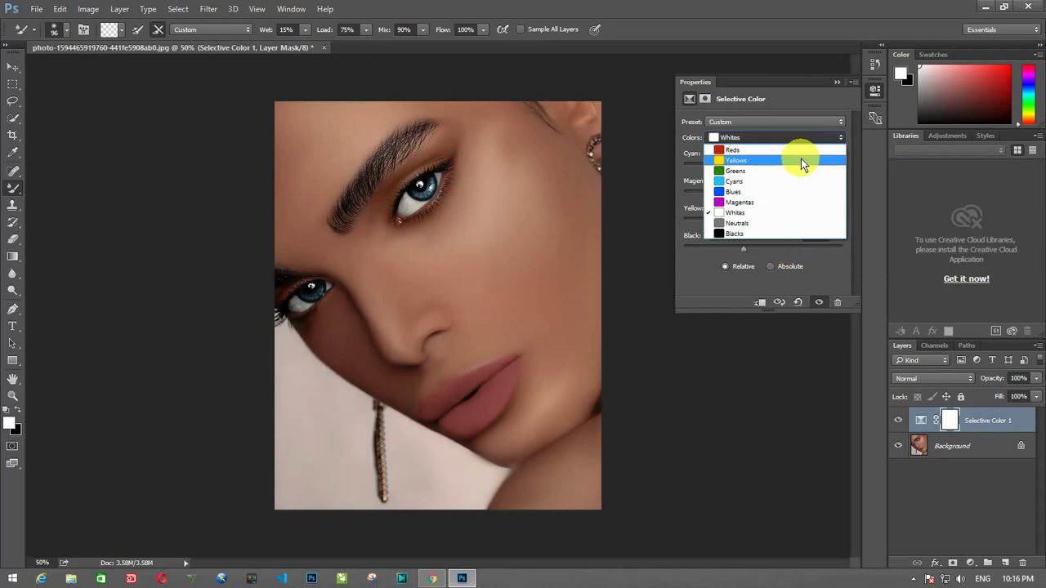
Tune the Yellows range to Cyan +69%, Magenta +51%, Yellow -20%, Black +40%, then merge into Background.
{"action": "left_click", "coordinate": [801, 161]}
{"action": "left_click_drag", "start_coordinate": [764, 168], "coordinate": [725, 169]}
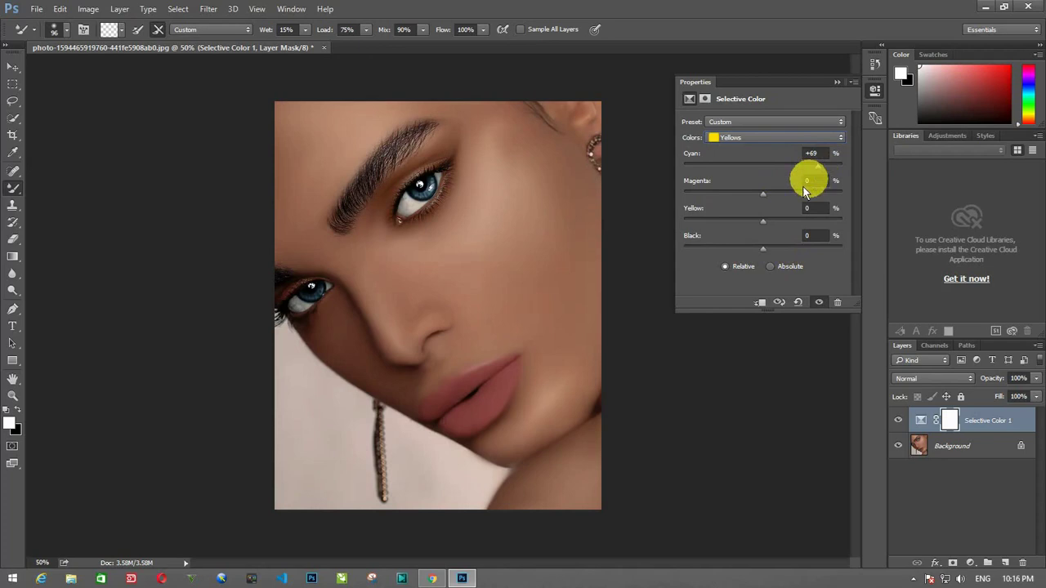
{"action": "left_click_drag", "start_coordinate": [763, 194], "coordinate": [817, 193]}
{"action": "left_click_drag", "start_coordinate": [764, 221], "coordinate": [811, 219]}
{"action": "left_click_drag", "start_coordinate": [786, 219], "coordinate": [744, 218]}
{"action": "mouse_move", "coordinate": [759, 245]}
{"action": "left_mouse_down"}
{"action": "mouse_move", "coordinate": [806, 244]}
{"action": "mouse_move", "coordinate": [742, 245]}
{"action": "mouse_move", "coordinate": [781, 244]}
{"action": "left_mouse_up"}
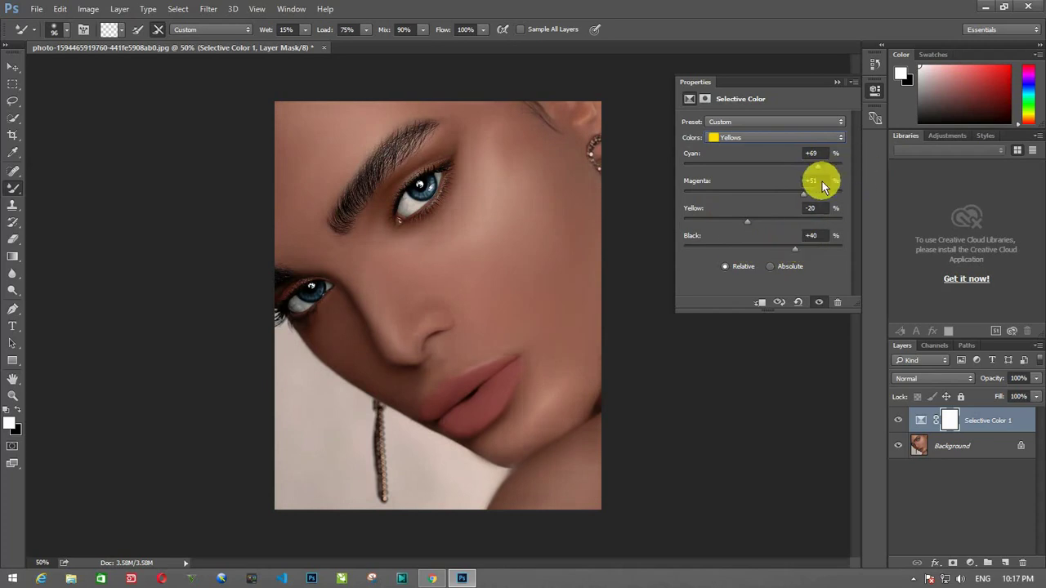
{"action": "left_click", "coordinate": [837, 82]}
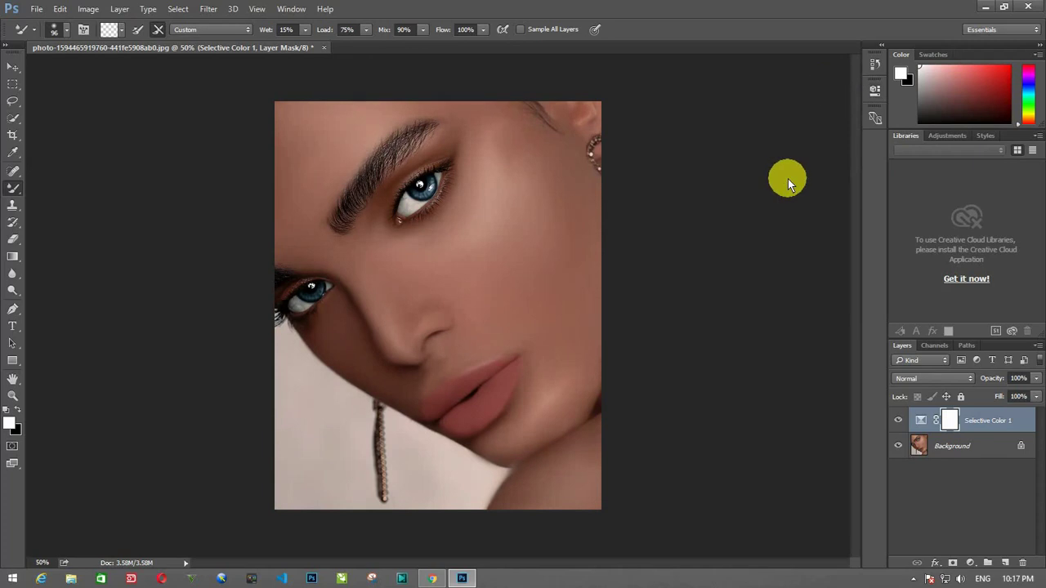
{"action": "key", "text": "ctrl+e"}
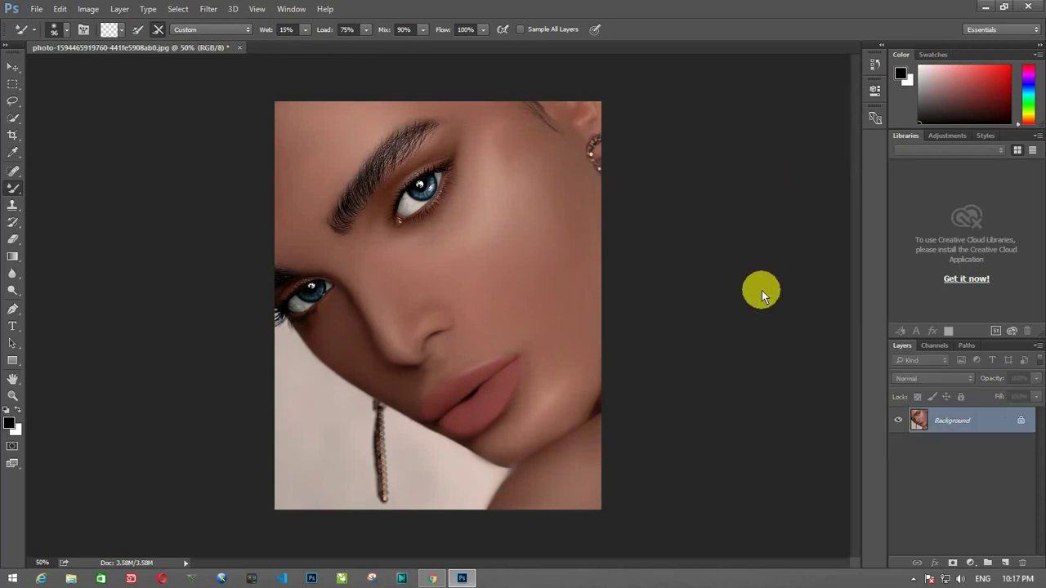